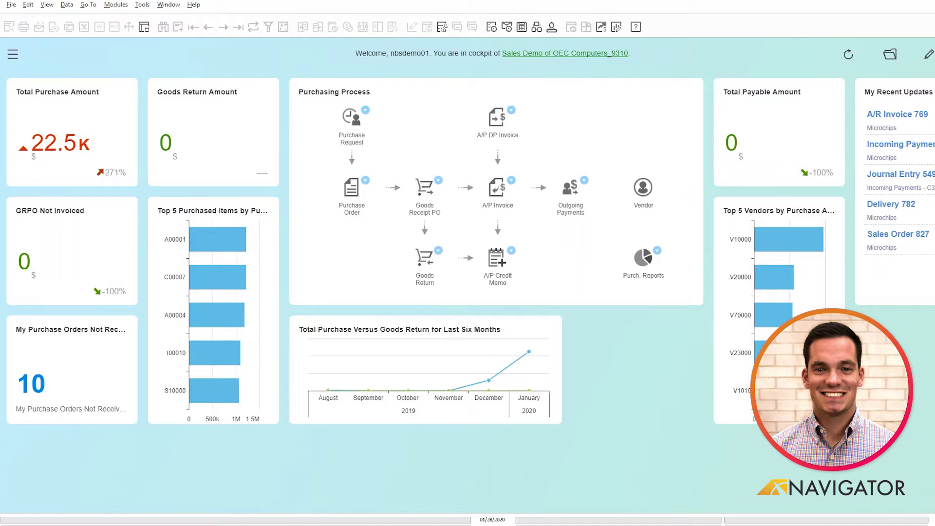
Step: Search the CRM business partner master data for leads and open the record of New Lead Name
click(13, 54)
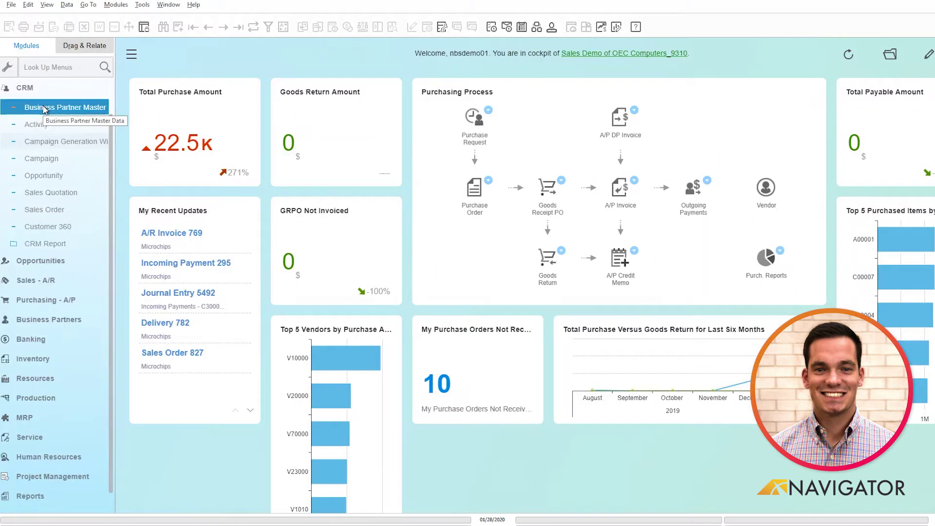
click(43, 108)
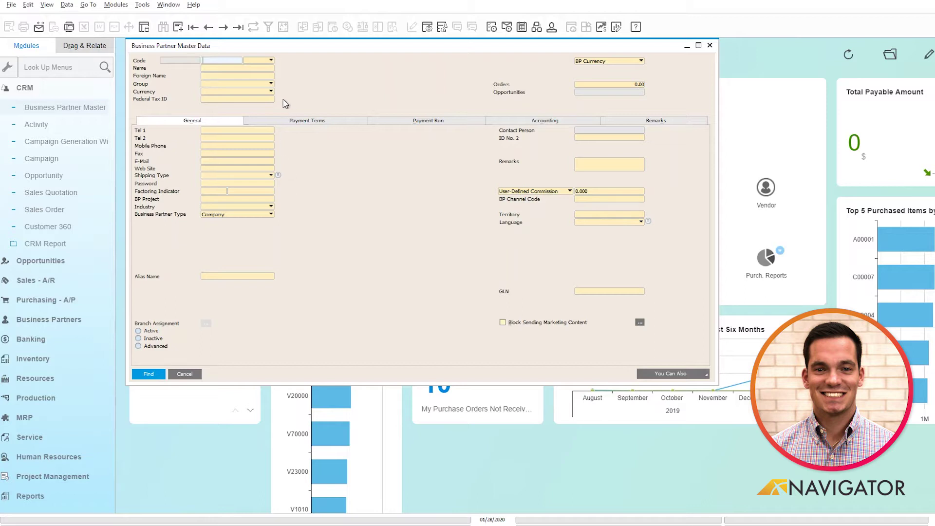
click(261, 61)
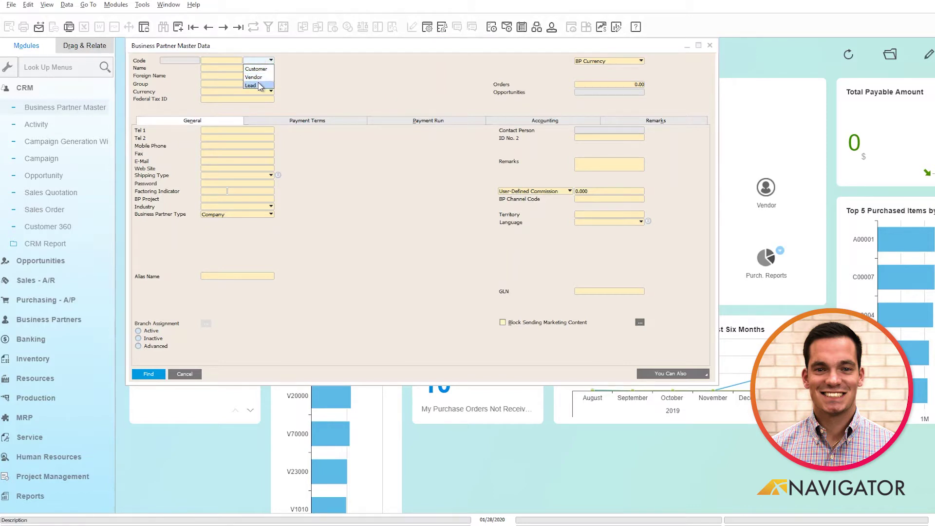
click(260, 85)
click(151, 375)
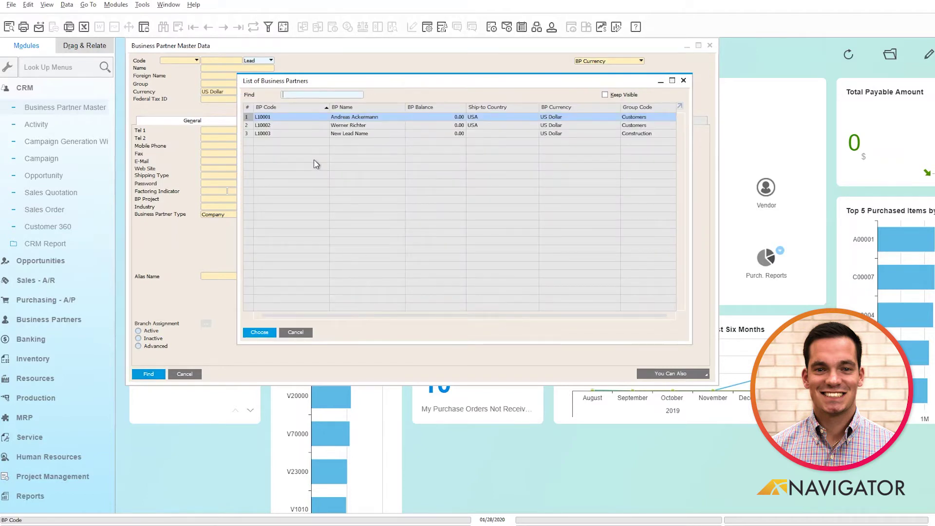
click(250, 135)
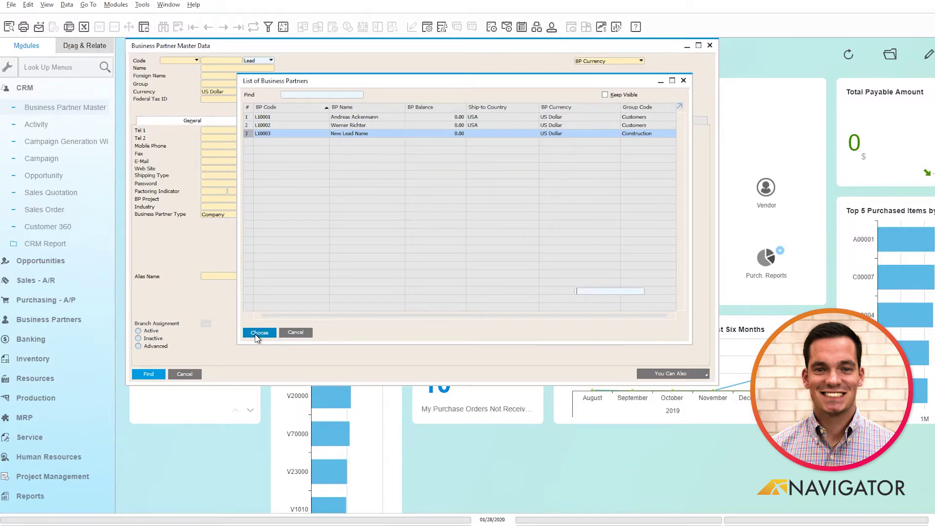
click(256, 335)
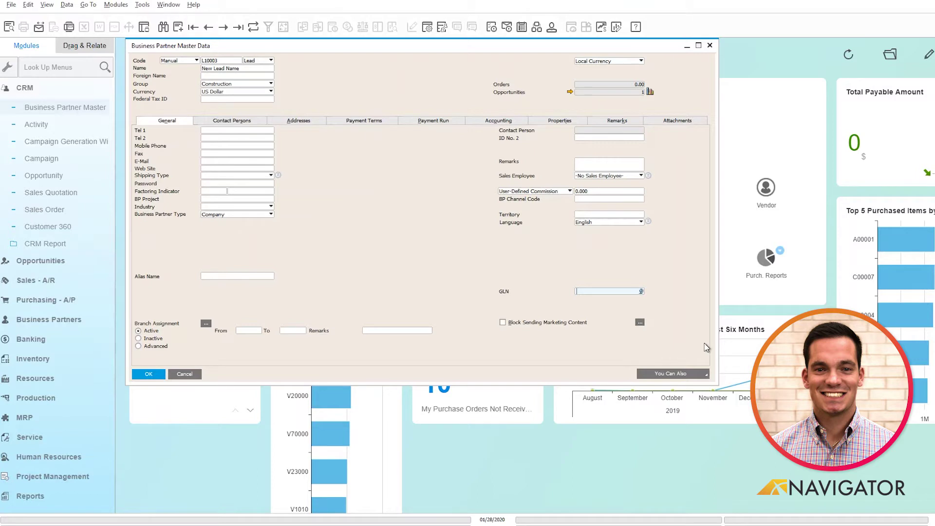
Step: Open the lead's related opportunity and review its level-of-interest options and general details
click(702, 374)
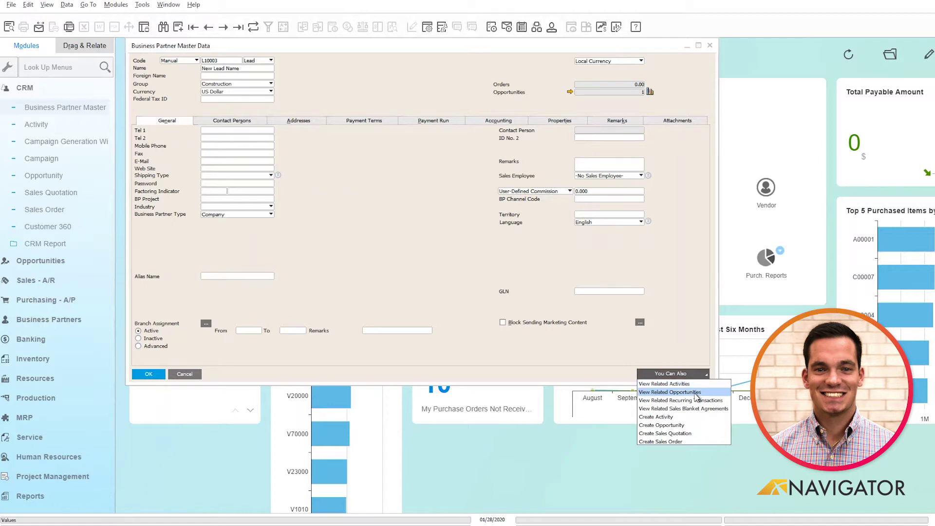
click(697, 396)
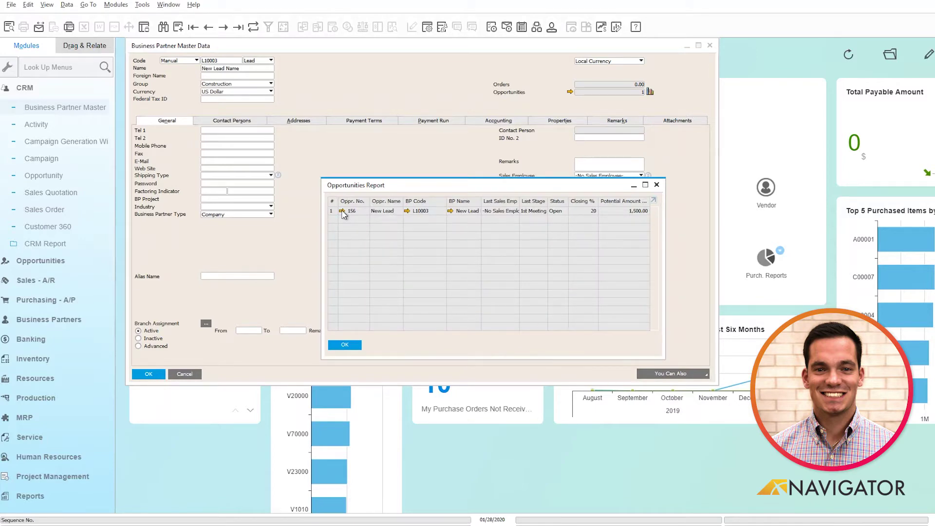
click(343, 212)
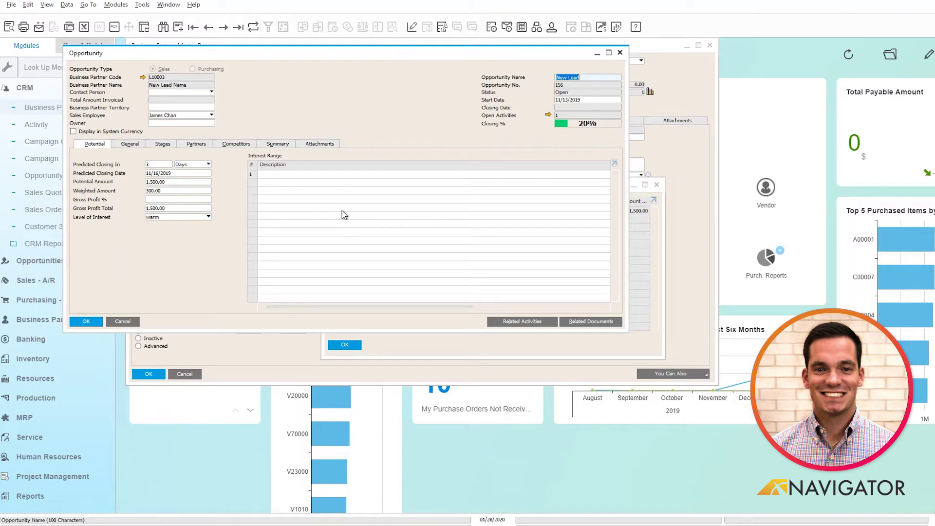
click(209, 216)
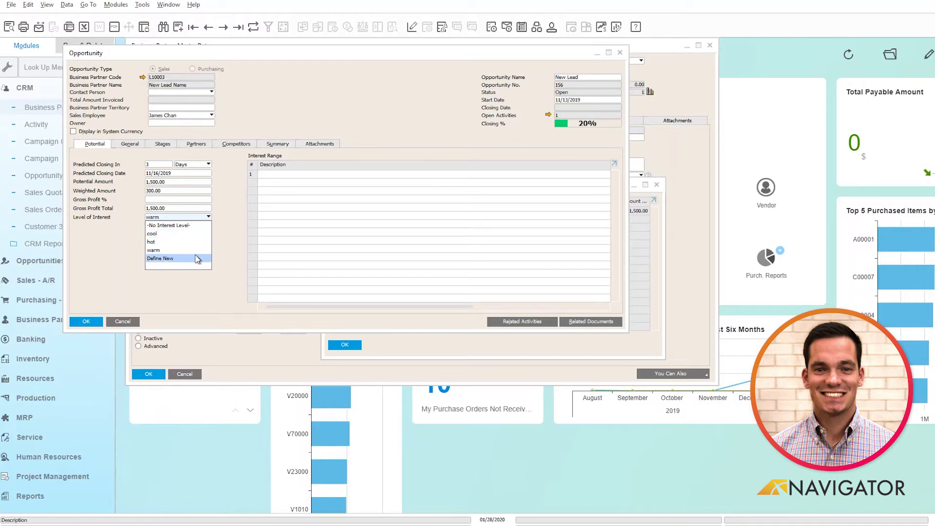
click(236, 234)
click(132, 144)
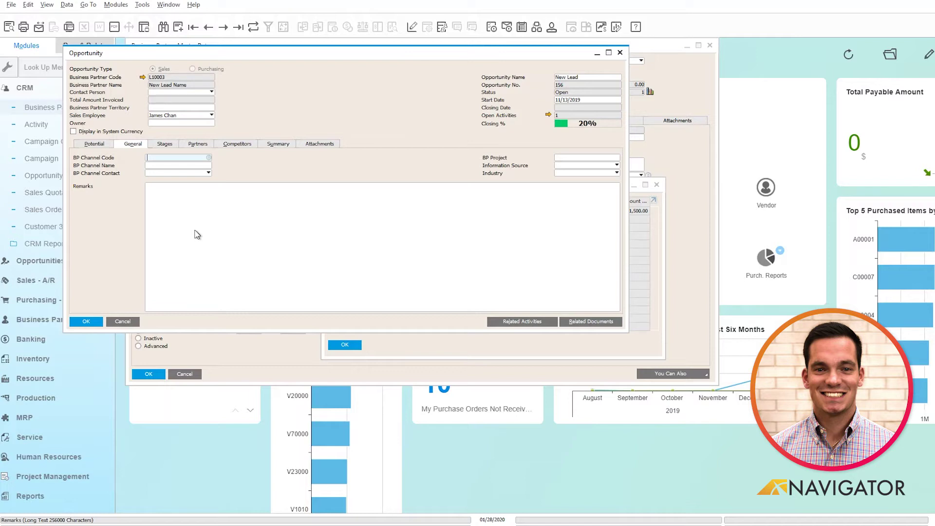
Step: Review the opportunity's stages and inspect the sales quotation linked to the 1st Meeting stage
click(165, 144)
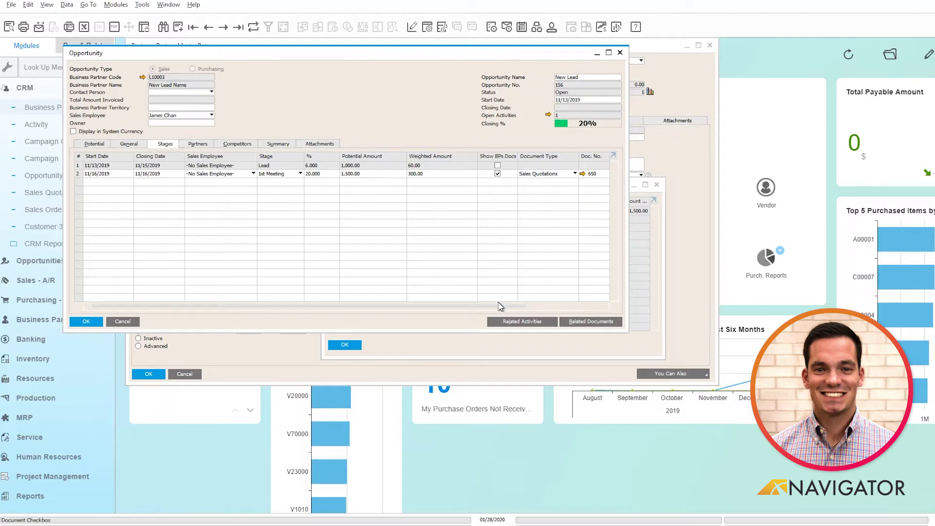
drag(500, 307, 583, 305)
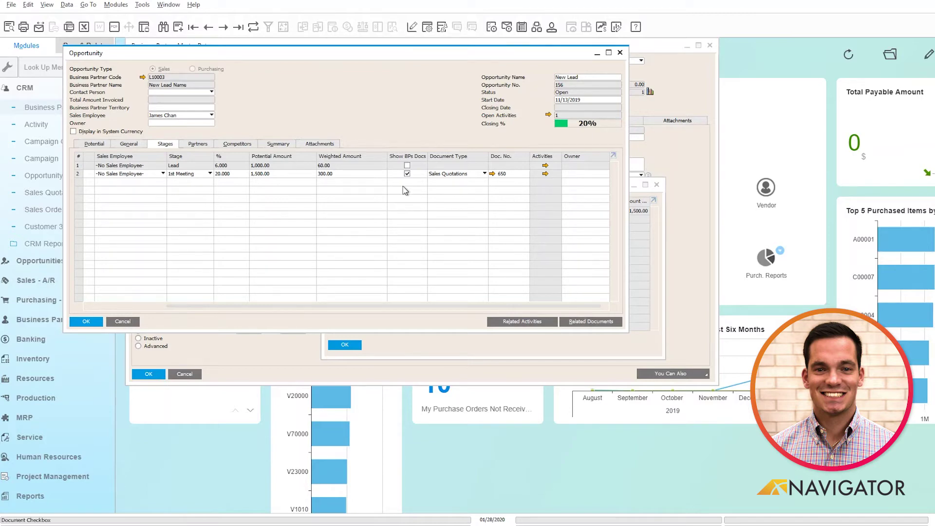
click(493, 173)
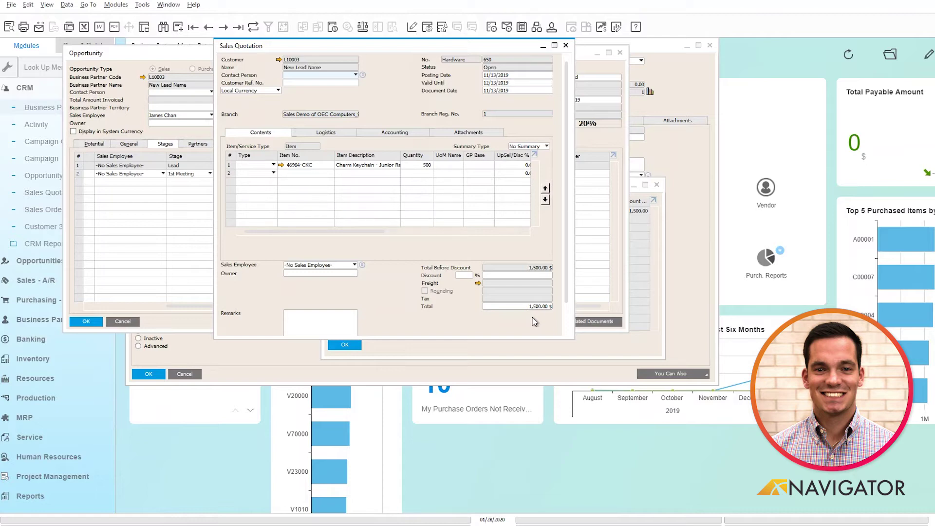
click(566, 46)
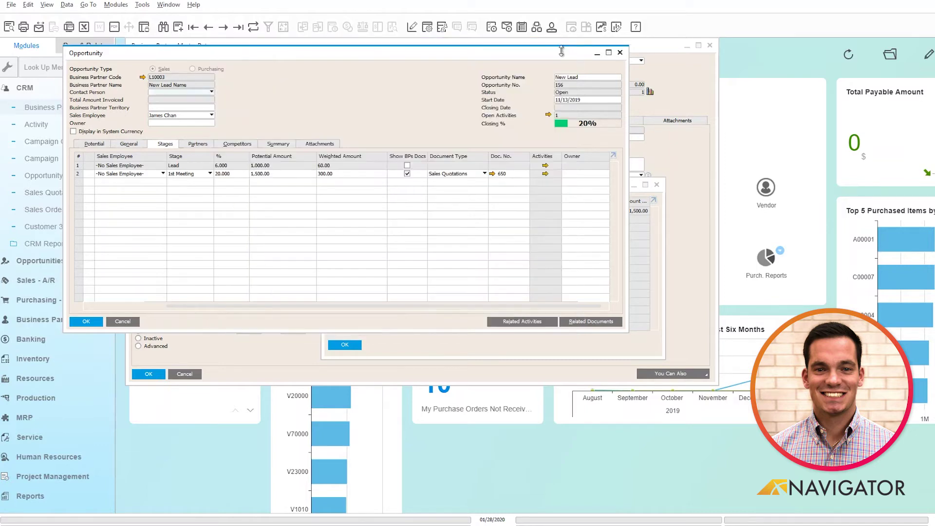
Step: Open the Generate Quote activity of the 1st Meeting stage and review the available activity kinds and types
click(545, 174)
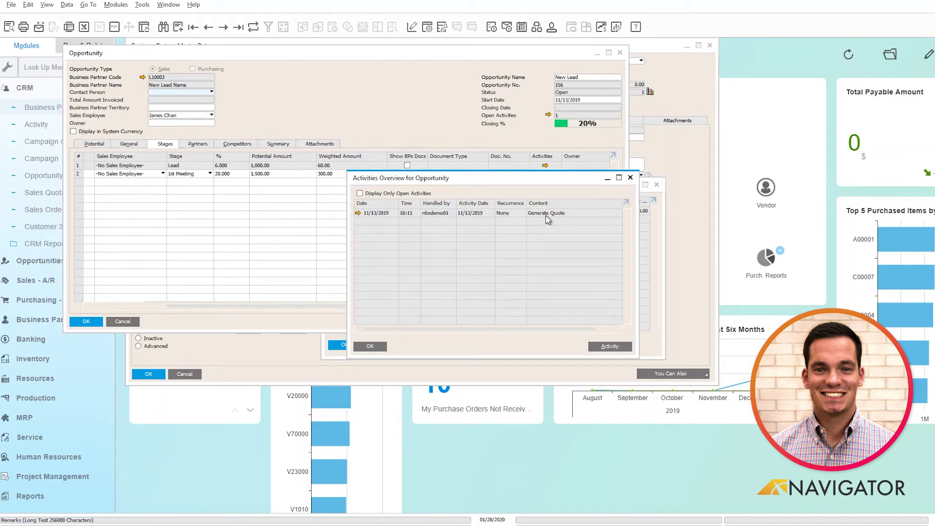
click(359, 214)
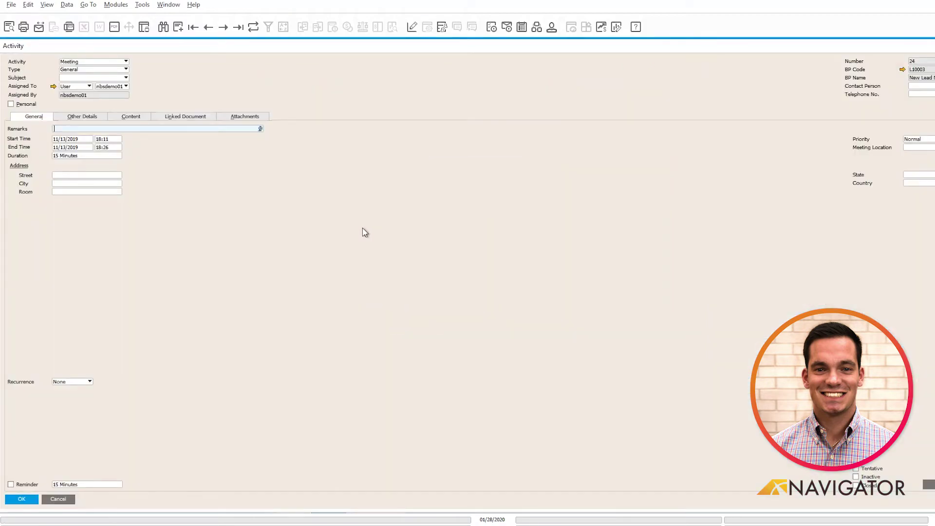
click(126, 63)
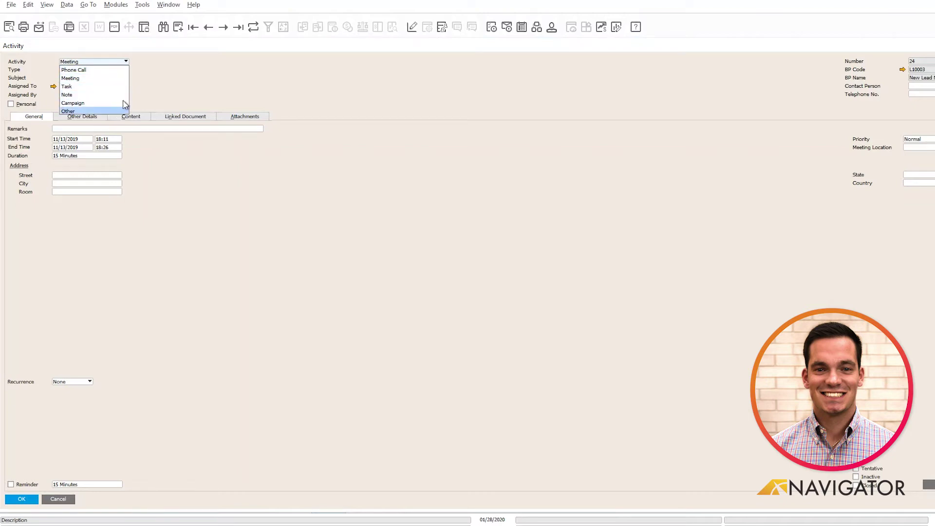
click(161, 89)
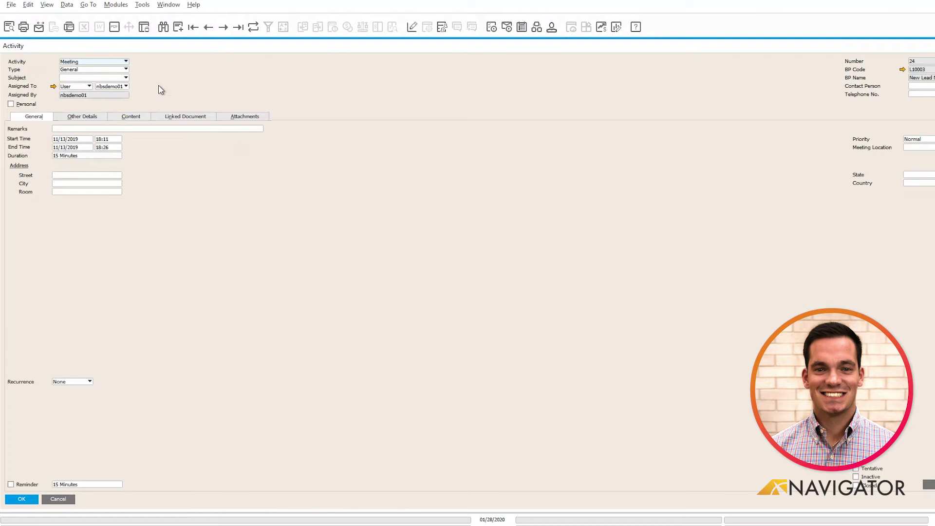
click(125, 69)
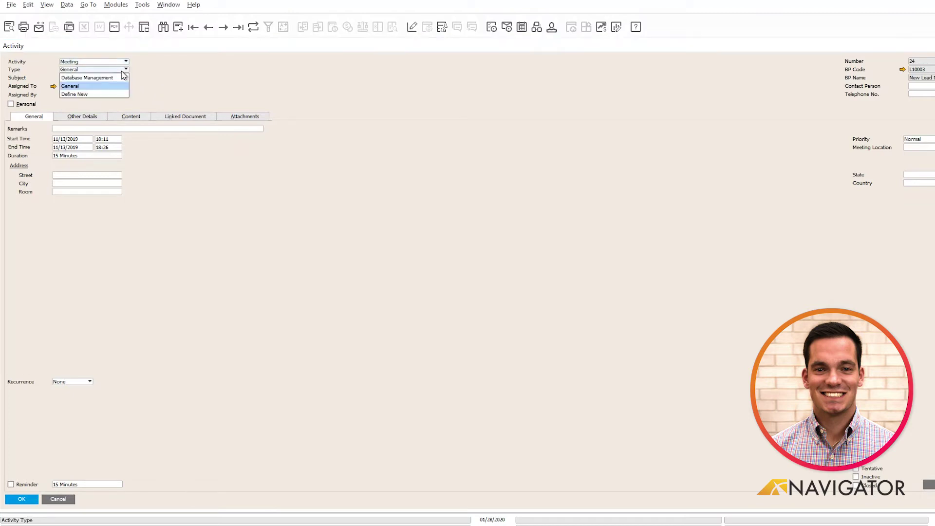
click(175, 88)
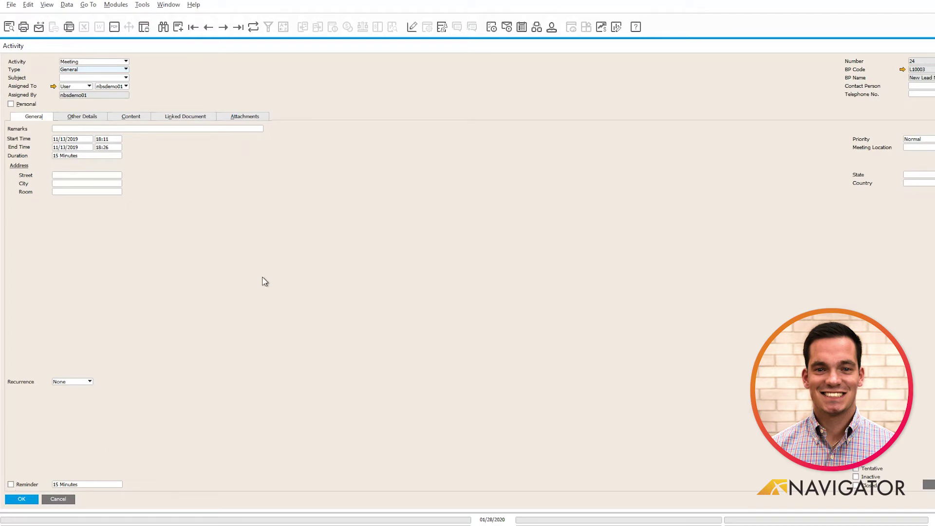
Step: Review the activity's other details, content, linked document and attachments, and close all the open lead and opportunity windows
click(94, 117)
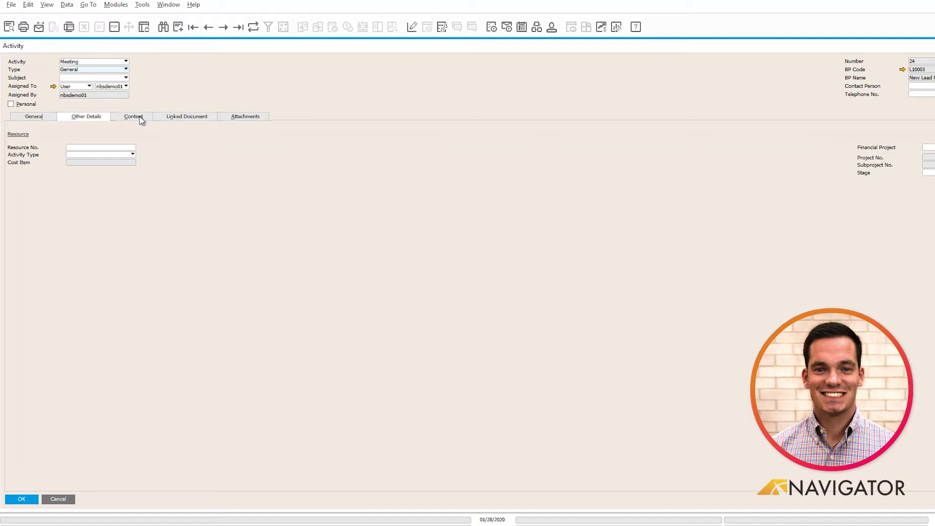
click(140, 118)
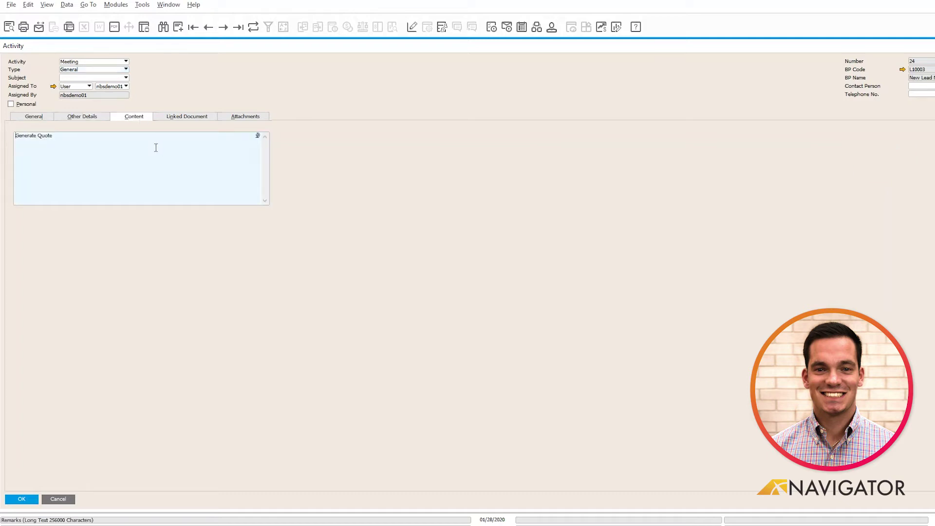
click(186, 118)
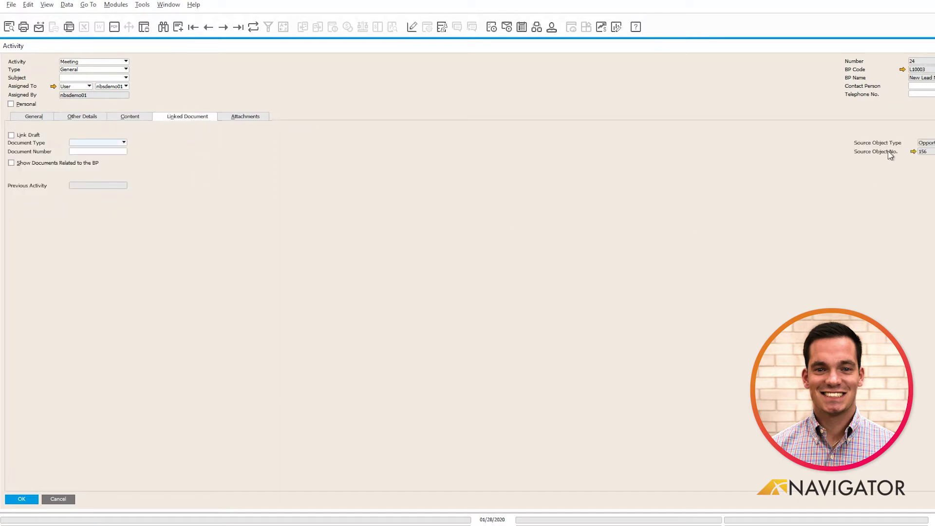
click(253, 117)
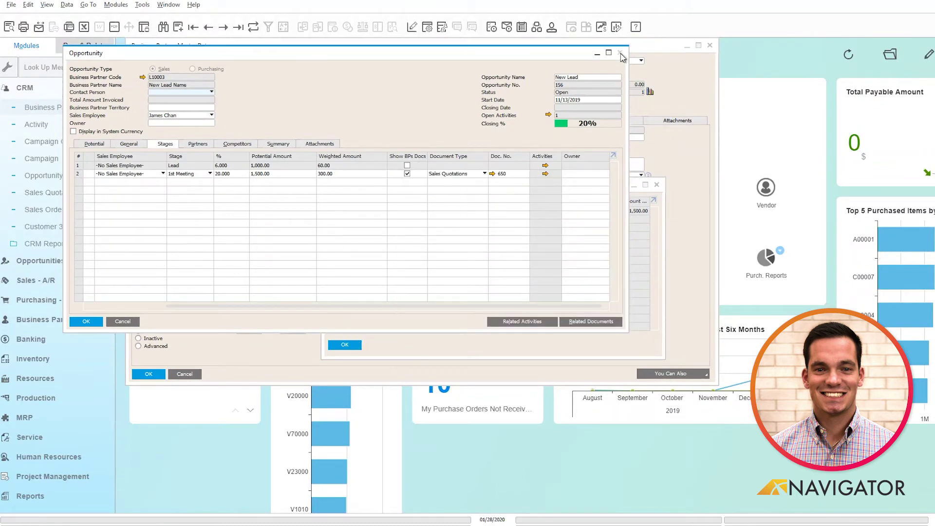
click(621, 52)
click(710, 45)
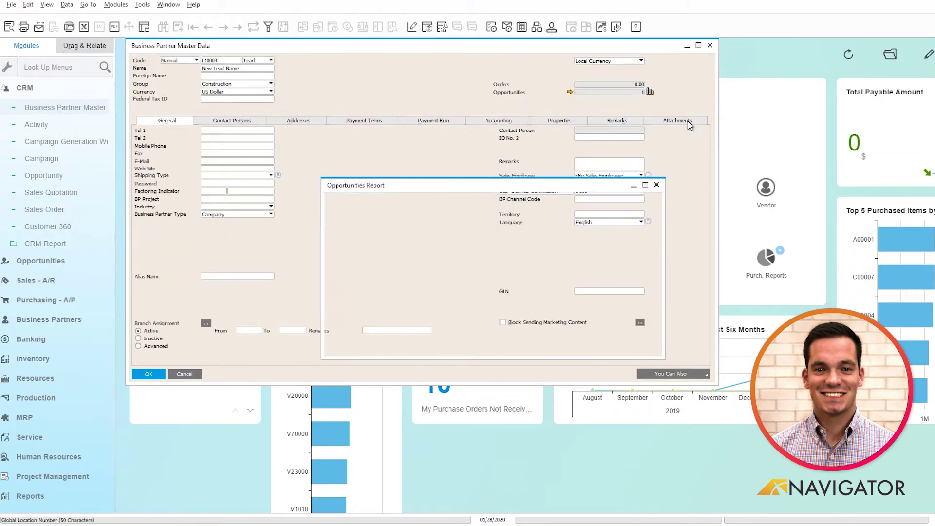
click(657, 185)
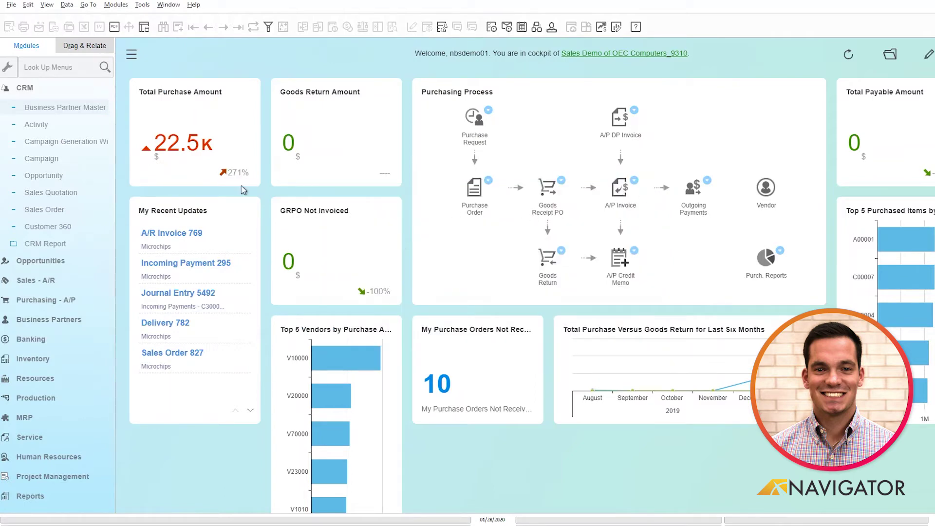
Step: Open the Test Campaign record, examine its items and the target business partners' contact and response columns, and close it
click(58, 160)
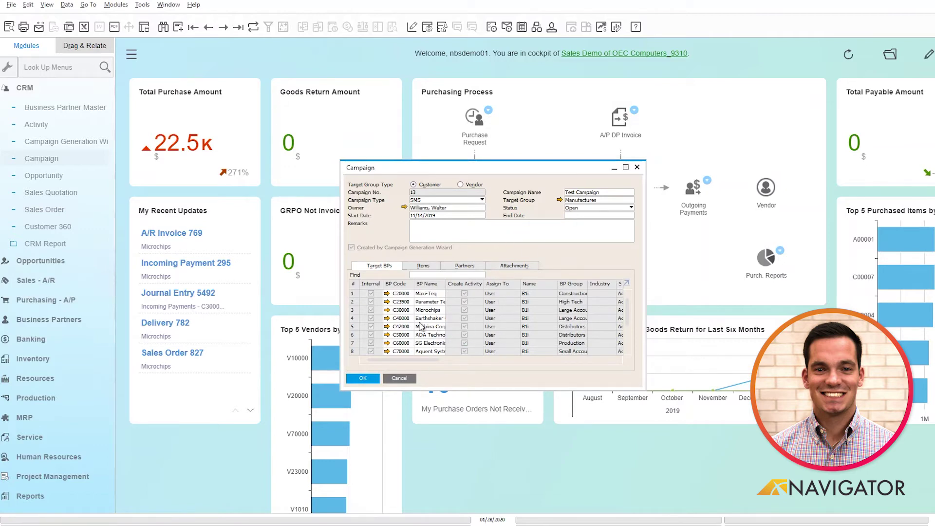
click(423, 267)
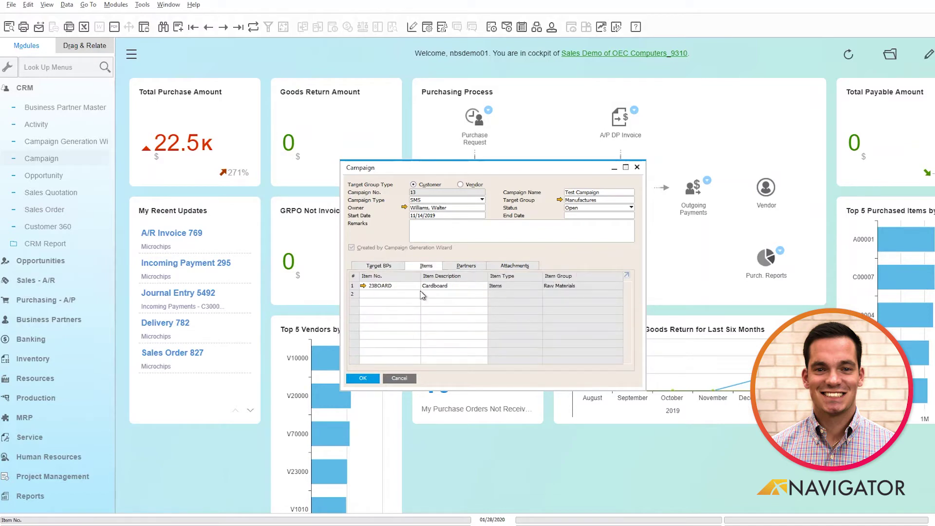
click(379, 267)
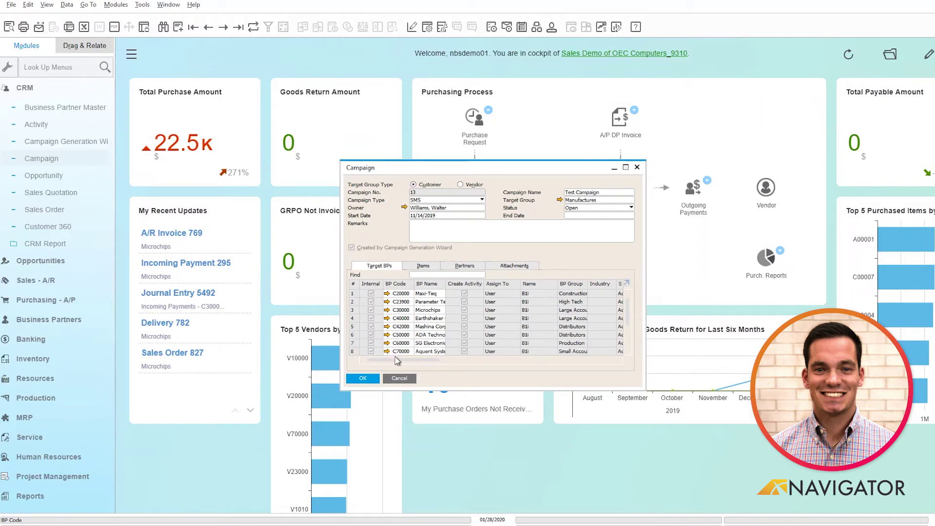
drag(400, 363, 563, 290)
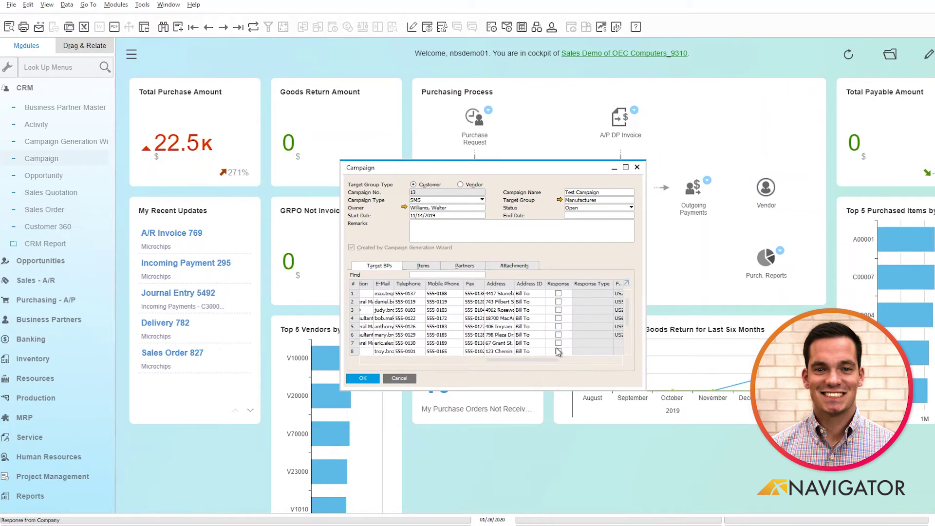
click(637, 168)
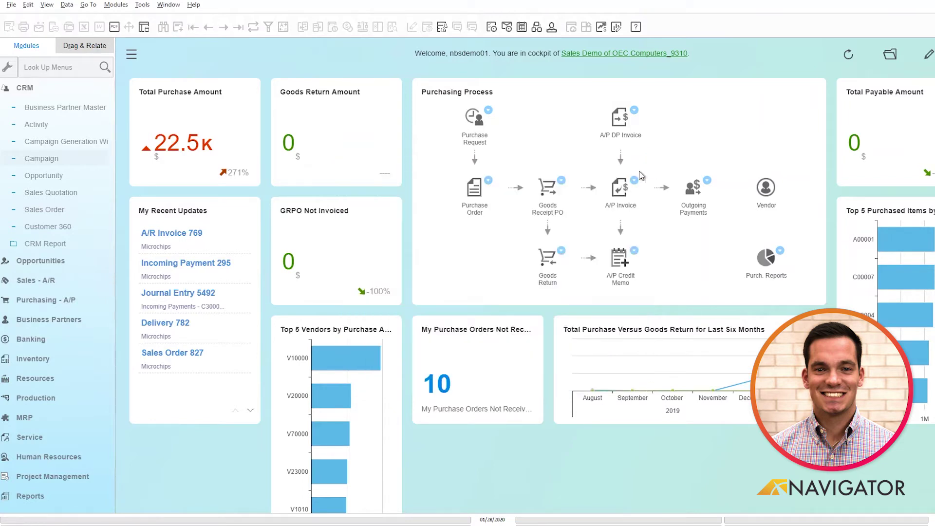
Step: Start the Campaign Generation Wizard with Create Campaign Based on Existing Campaign and select SMS campaign no. 6 as the base
click(81, 145)
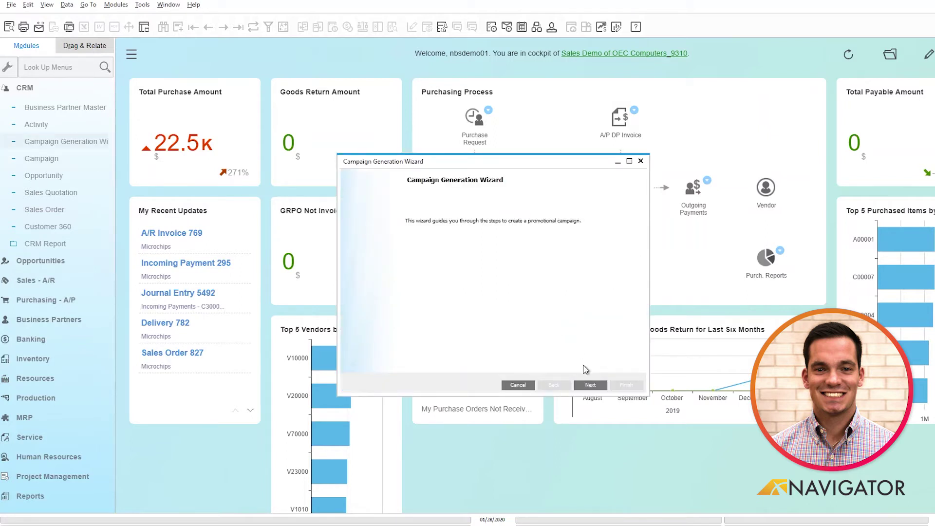
click(590, 385)
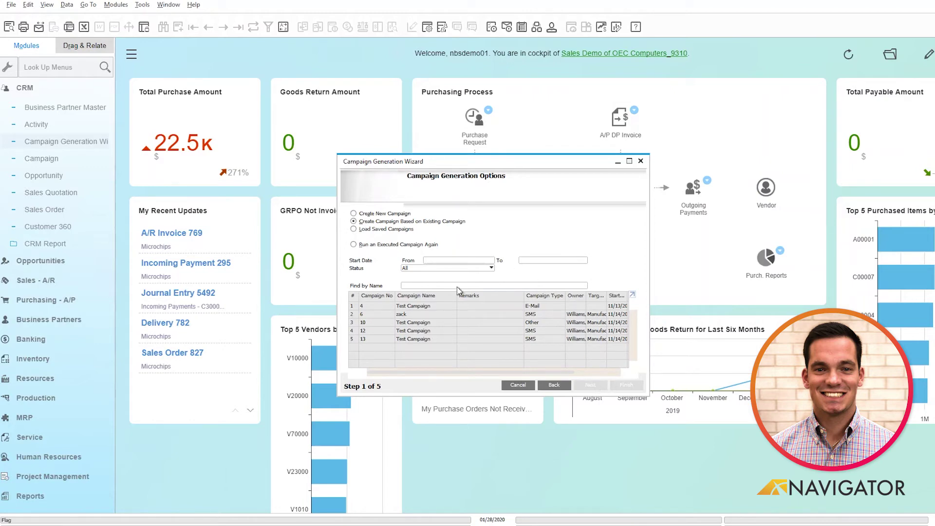
click(360, 315)
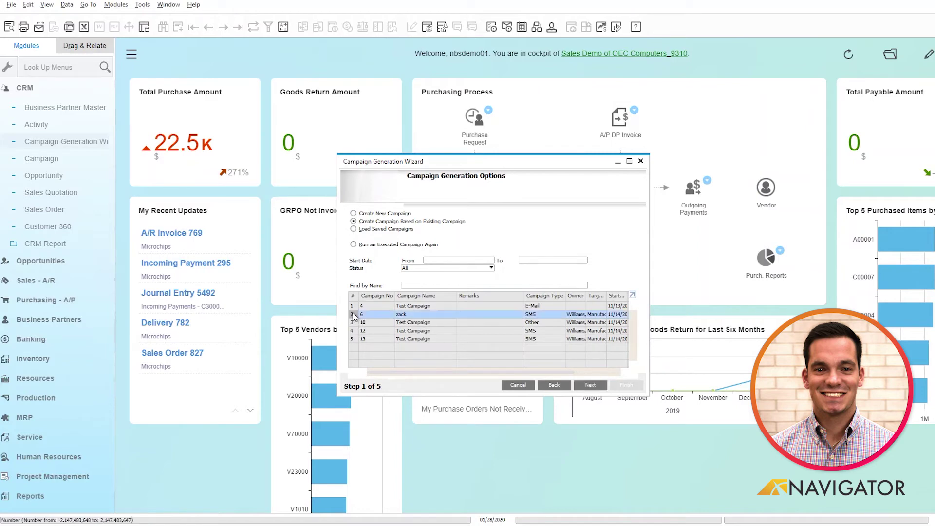
Step: Continue to the campaign details and set the campaign name to 1/28/2020
click(591, 385)
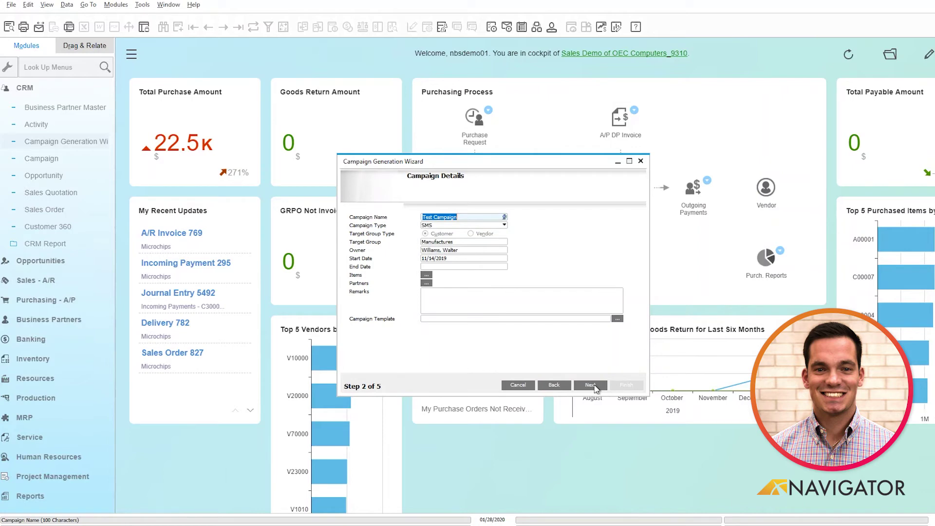
key(BackSpace)
text(1/28/2020)
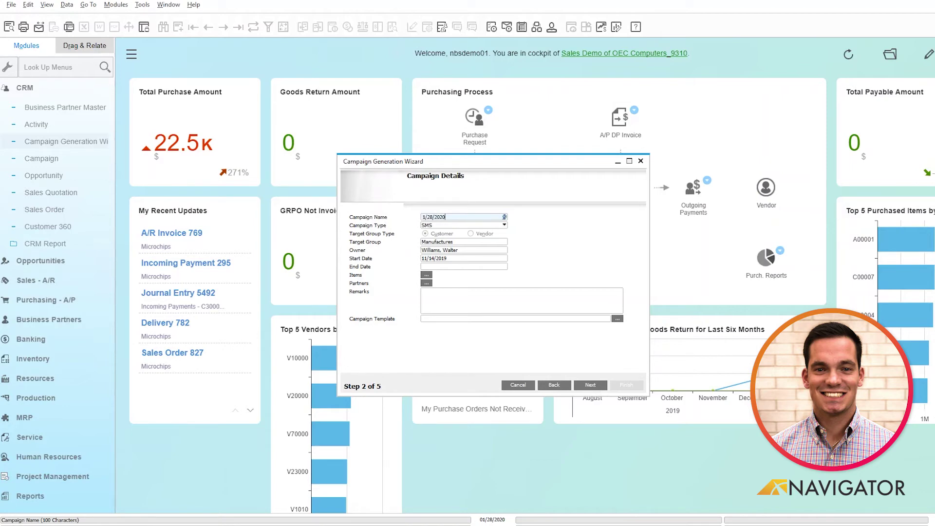
Step: Set the campaign's start date to 01/28/2020
click(461, 259)
key(BackSpace)
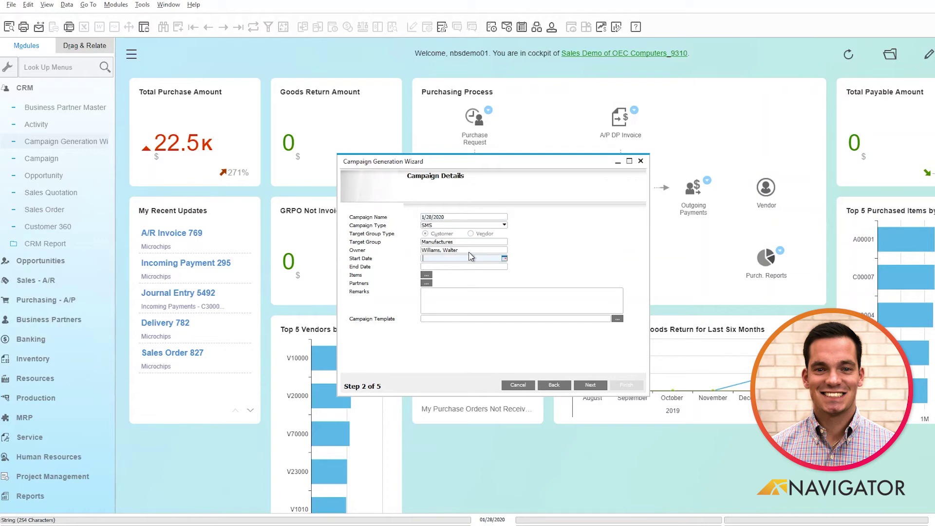
key(Tab)
key(shift+Tab)
key(shift+Tab)
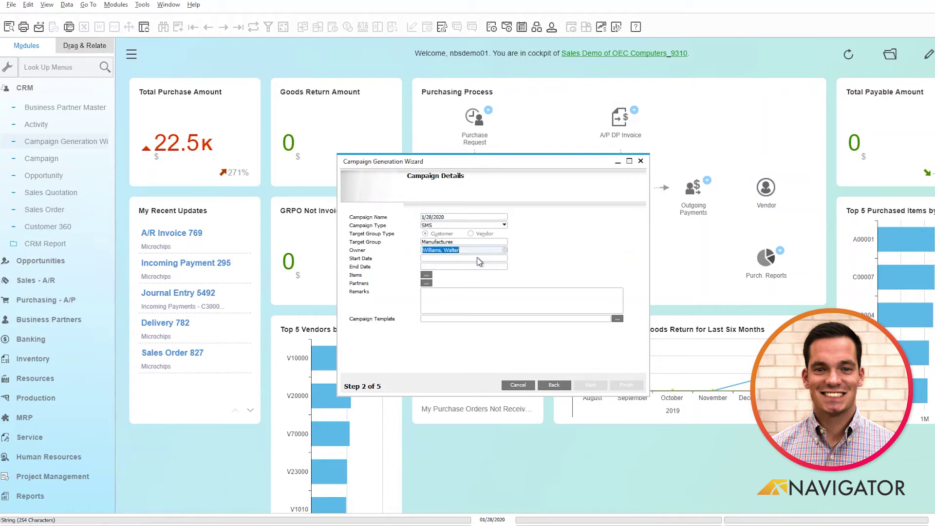
click(503, 259)
click(505, 258)
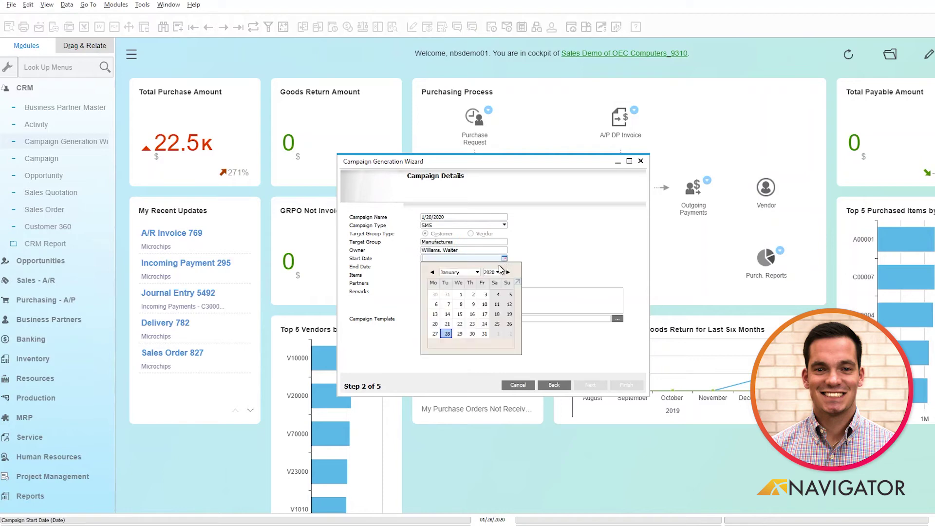
click(448, 334)
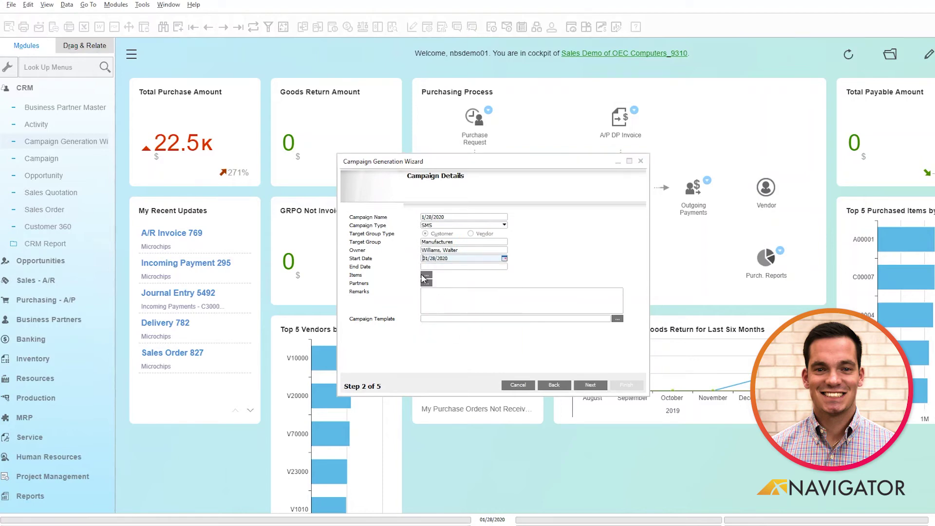
Step: Set the campaign's end date to 02/01/2020
click(439, 266)
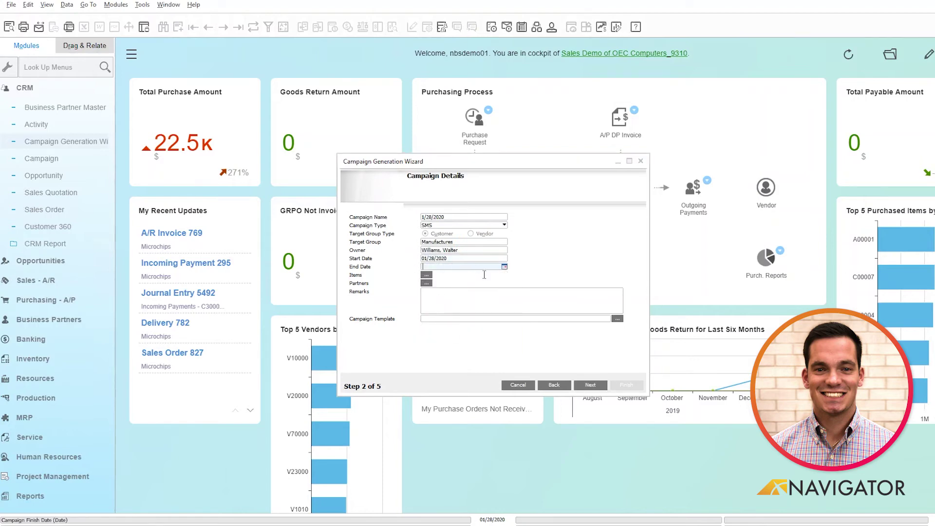
click(504, 267)
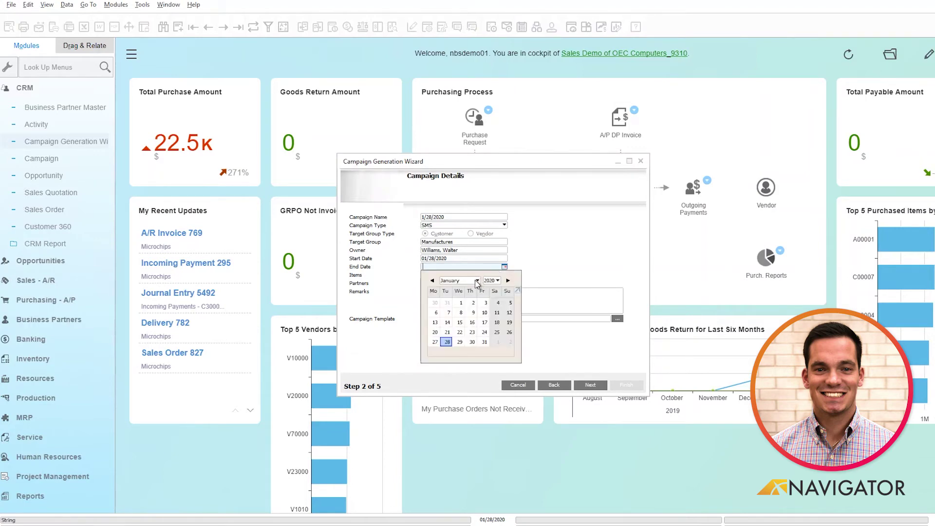
click(477, 282)
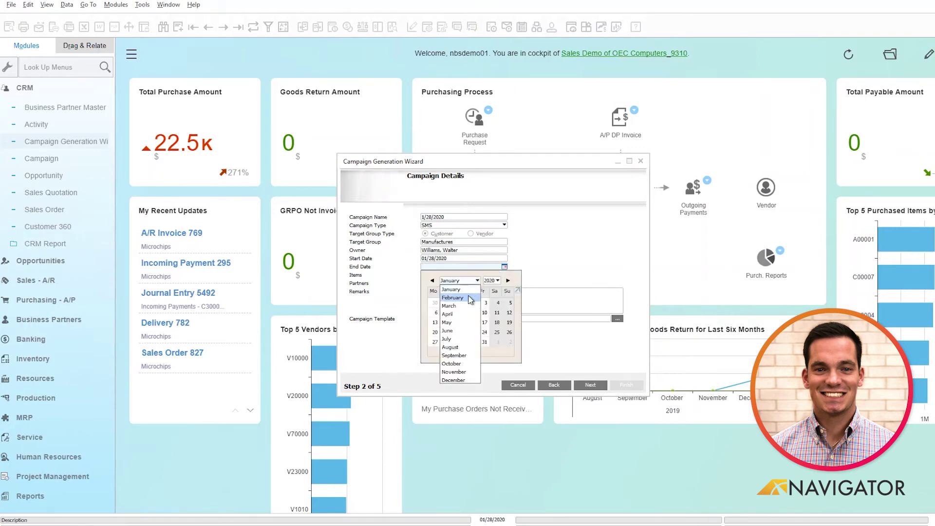
click(468, 294)
click(498, 303)
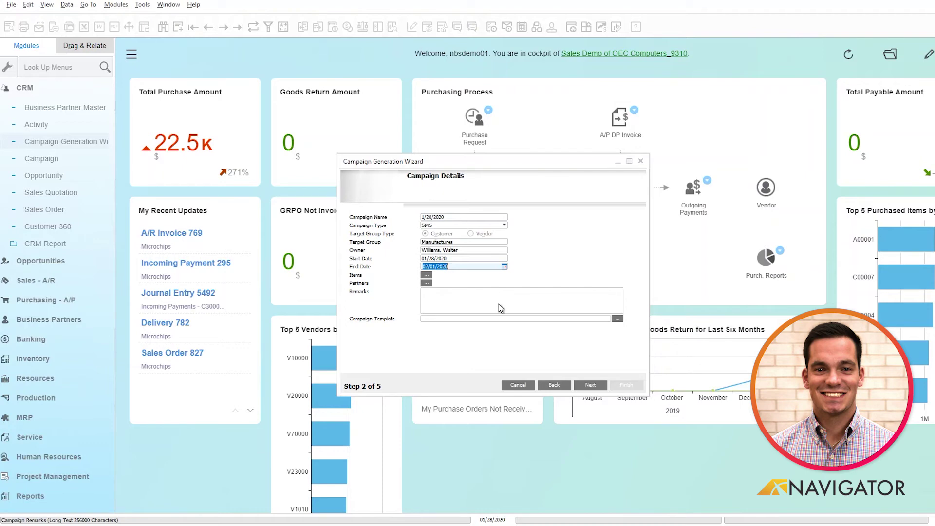
Step: Keep the listed target business partners, finish the campaign with Save Campaign and Exit, and close the wizard
click(588, 385)
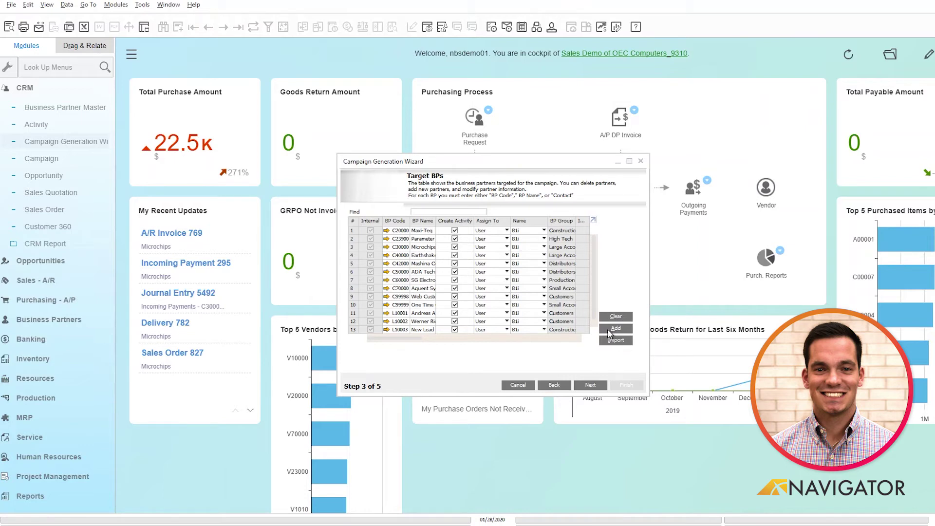
click(590, 385)
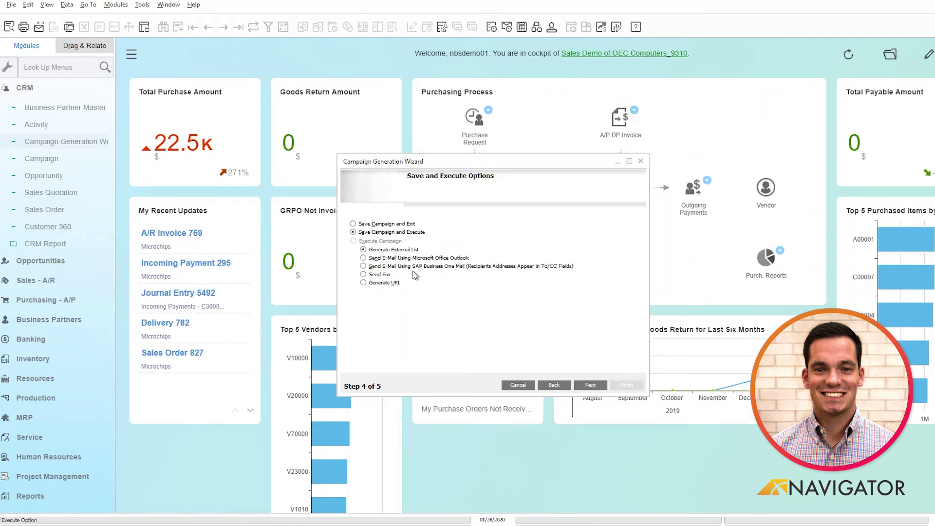
click(353, 224)
click(592, 386)
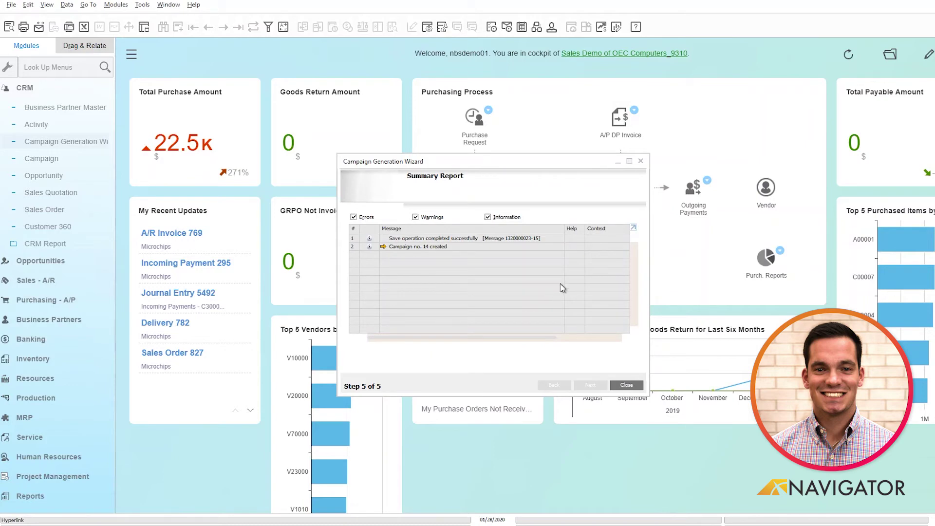
click(641, 162)
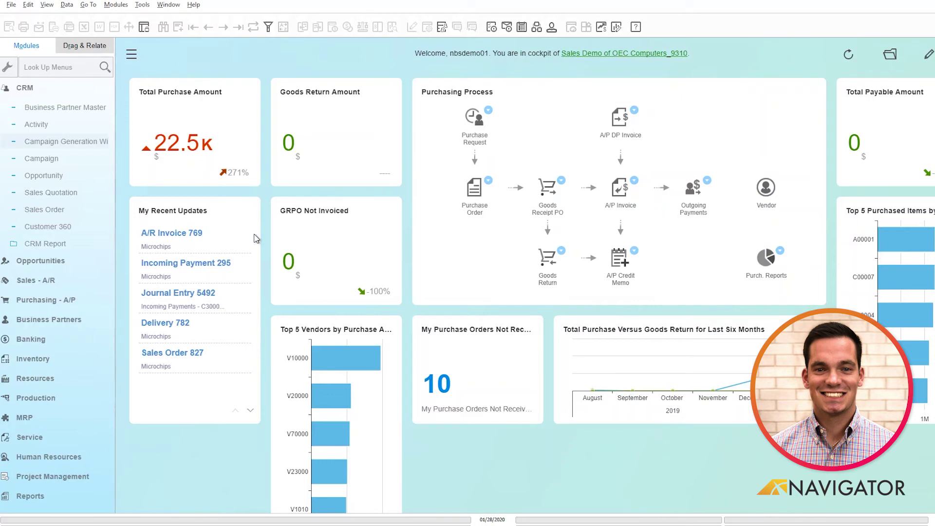
Step: Browse the CRM reports and open the selection criteria of the Stage Analysis report in the Opportunities Reports
click(65, 245)
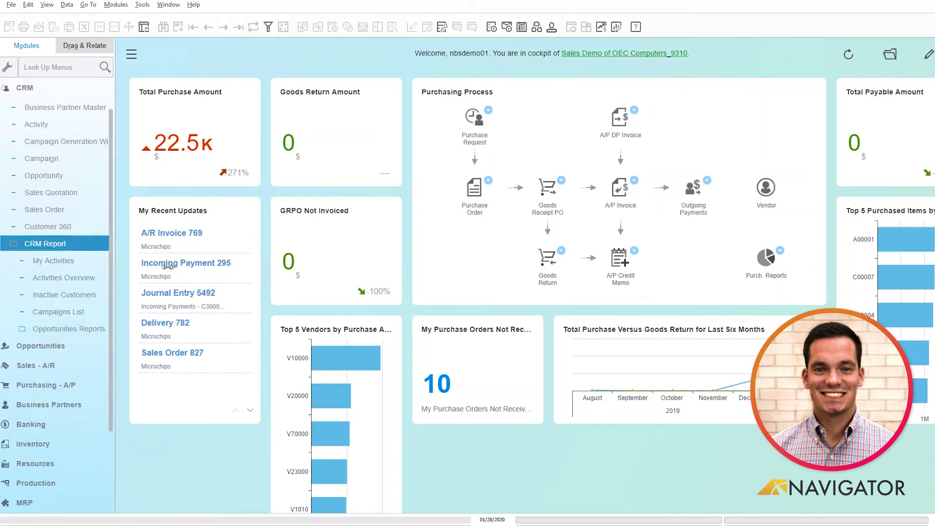
click(93, 260)
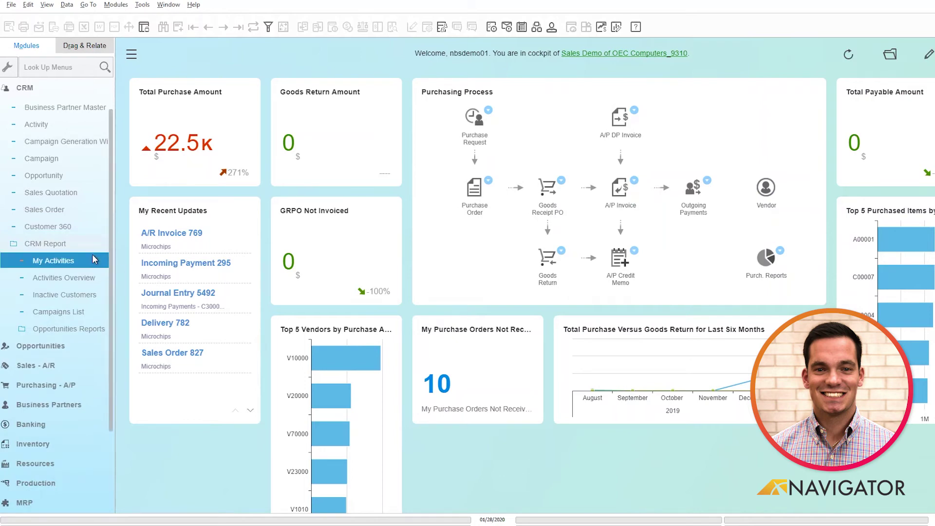
click(77, 301)
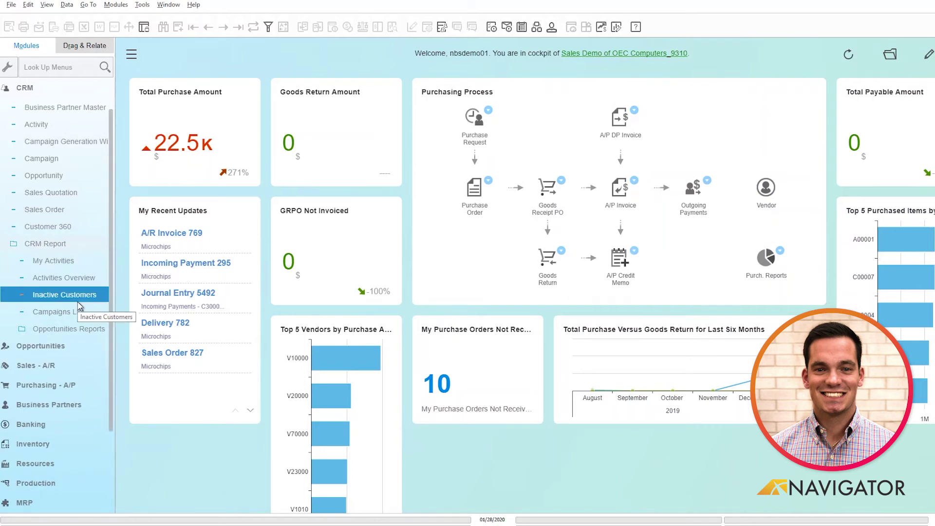
click(62, 315)
click(59, 332)
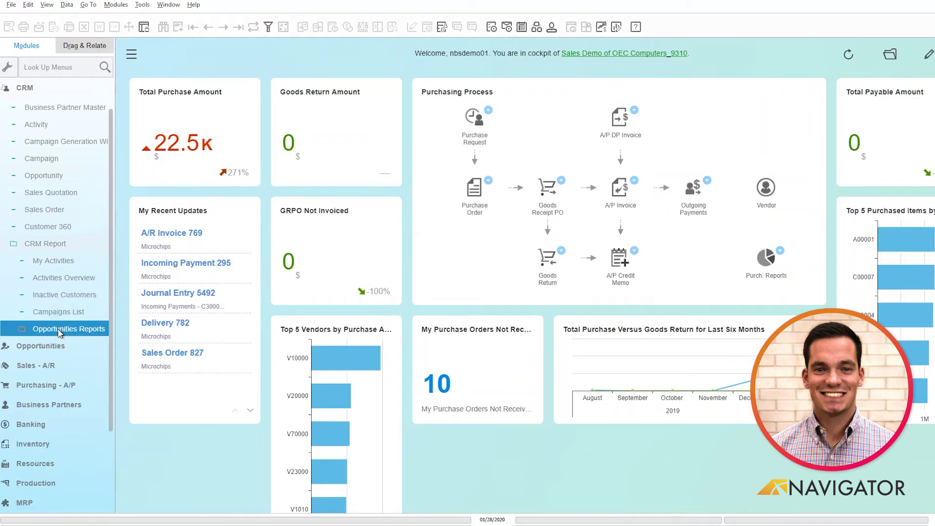
click(58, 328)
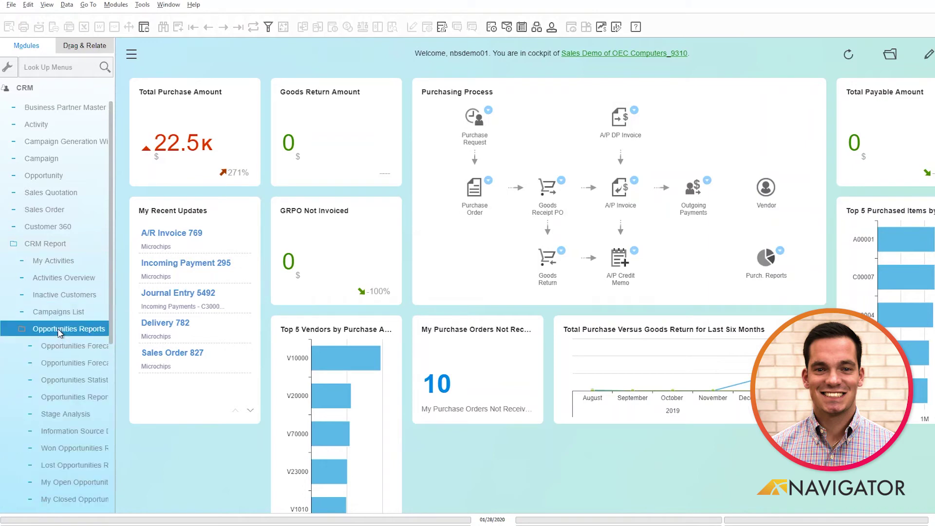
click(73, 414)
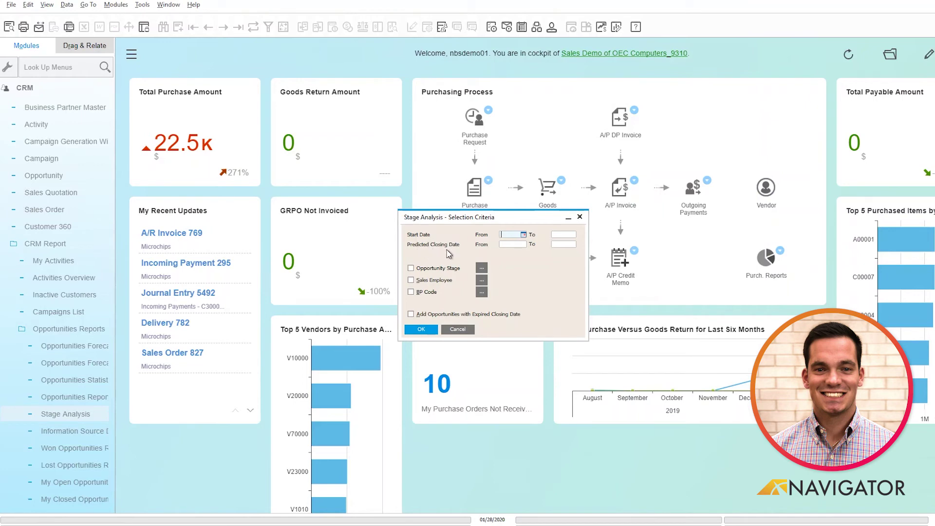
Step: Try to run the Stage Analysis for start dates from 01/16/2019 to 01/30/2020
click(524, 236)
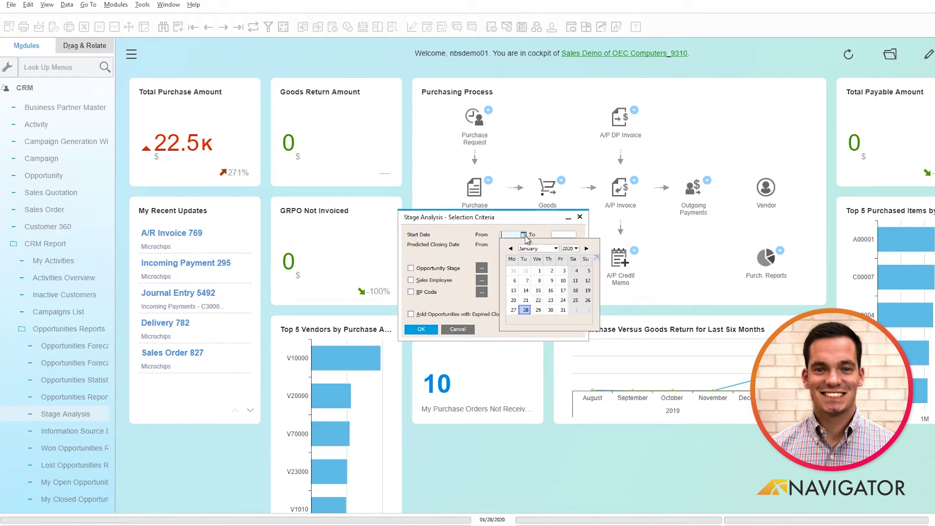
click(577, 249)
scroll(576, 266, up, 2)
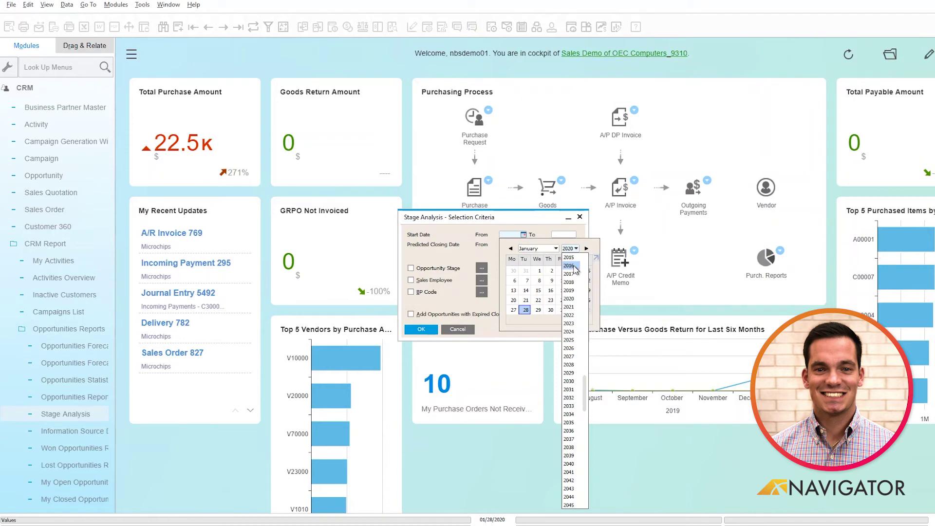
scroll(574, 291, up, 3)
click(570, 291)
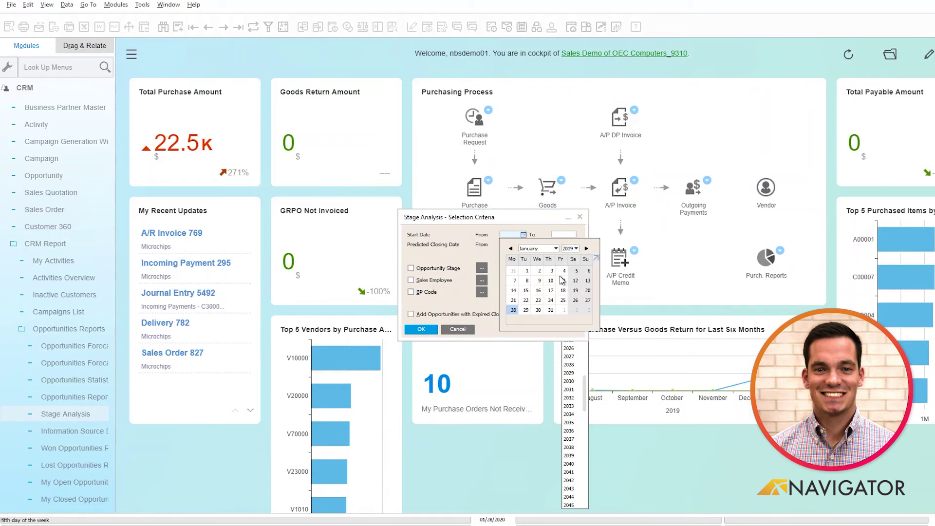
click(539, 291)
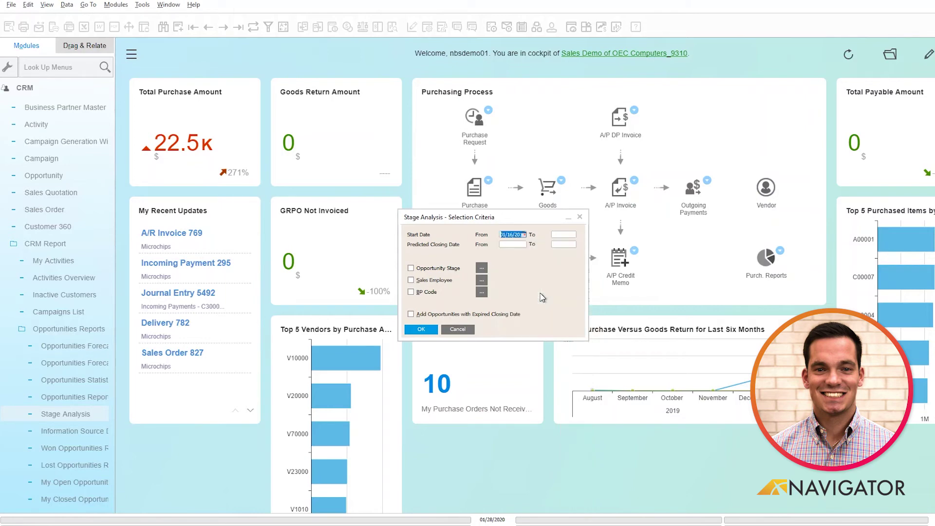
click(554, 236)
click(573, 234)
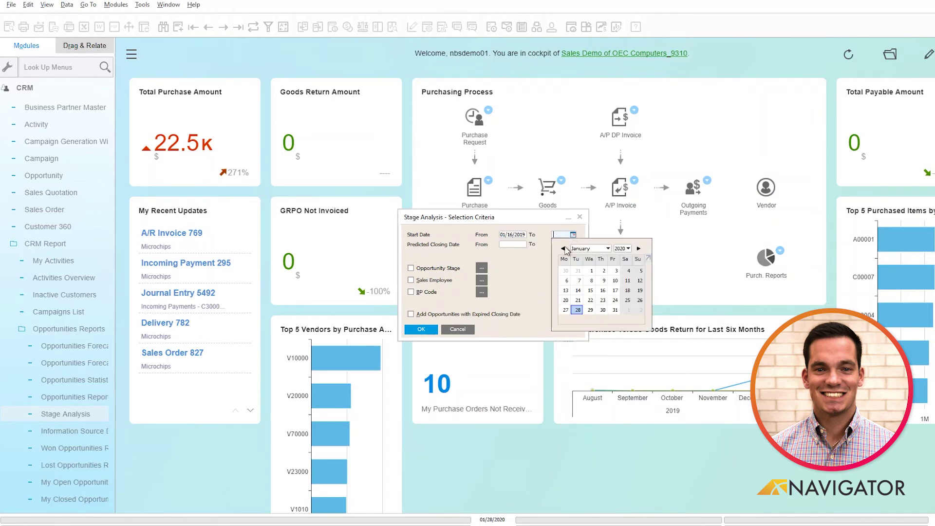
click(603, 313)
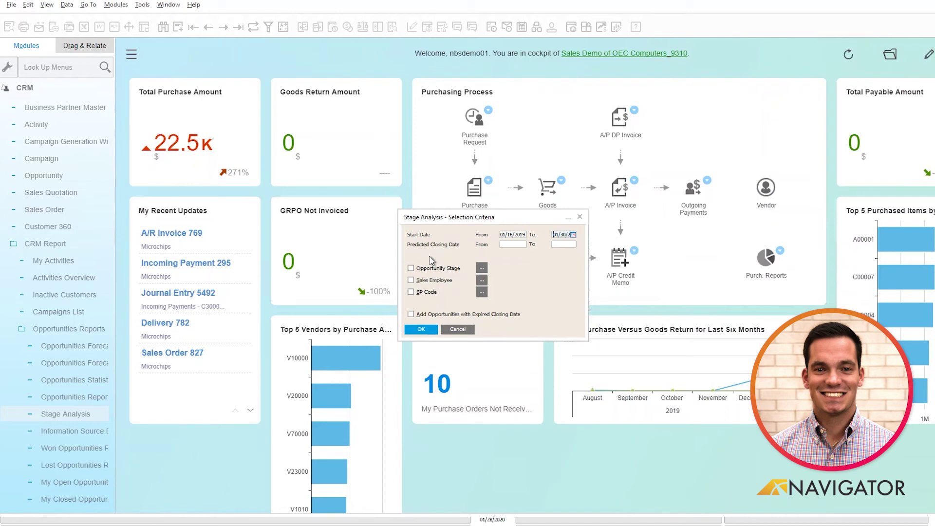
click(431, 335)
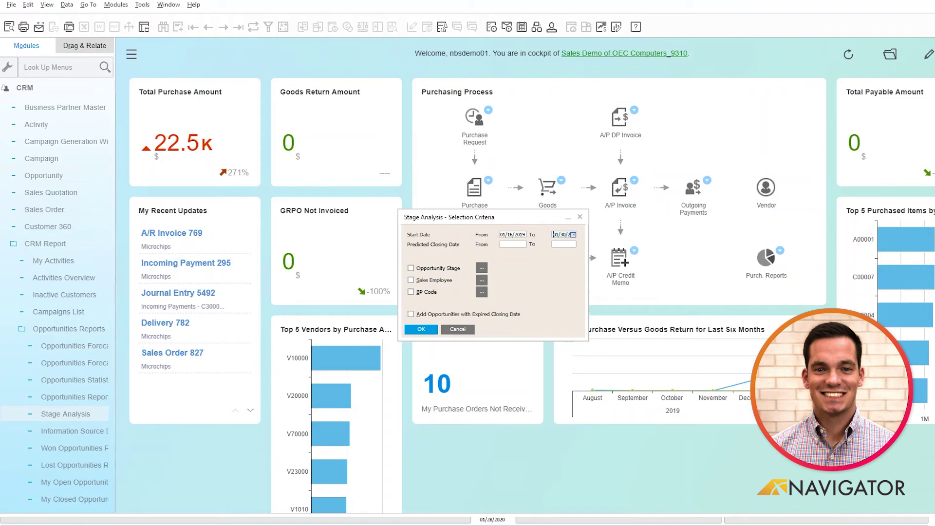
Step: Clear both start dates and run the Stage Analysis without a date range
click(518, 235)
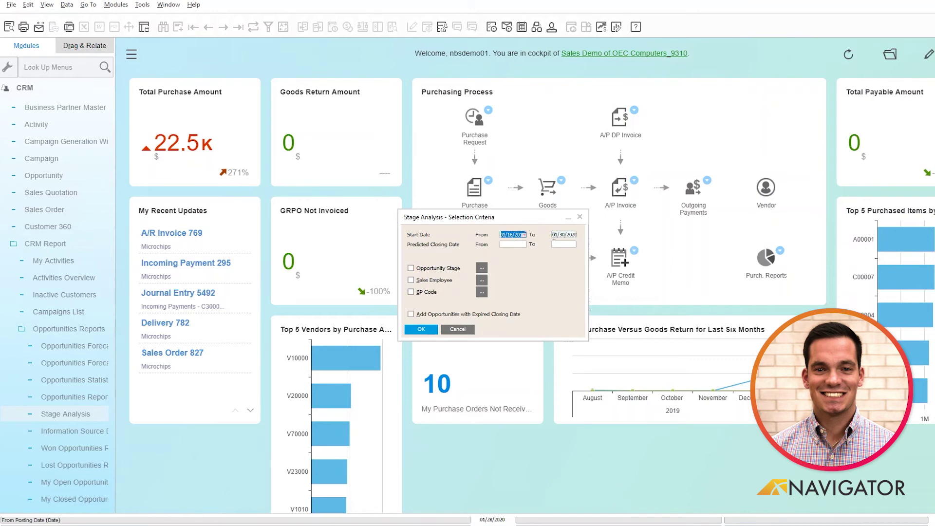
key(Delete)
click(571, 236)
key(Delete)
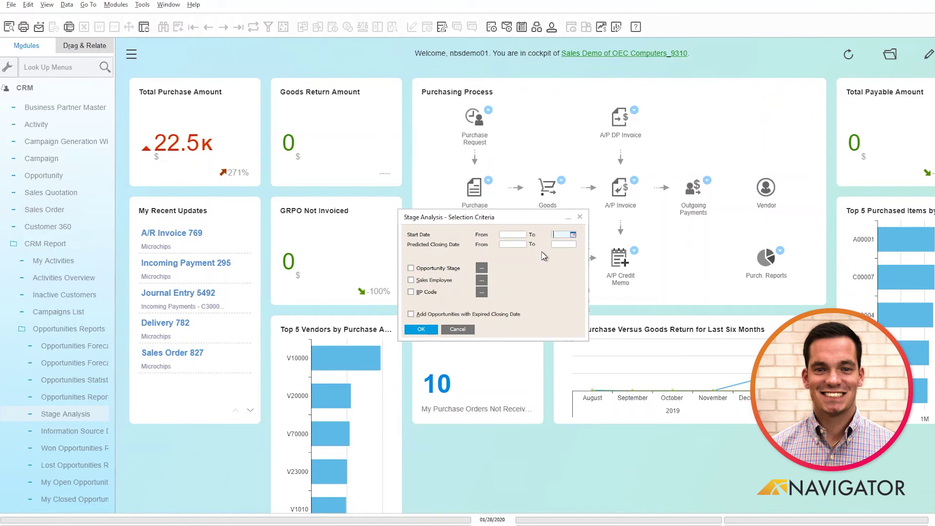
click(421, 330)
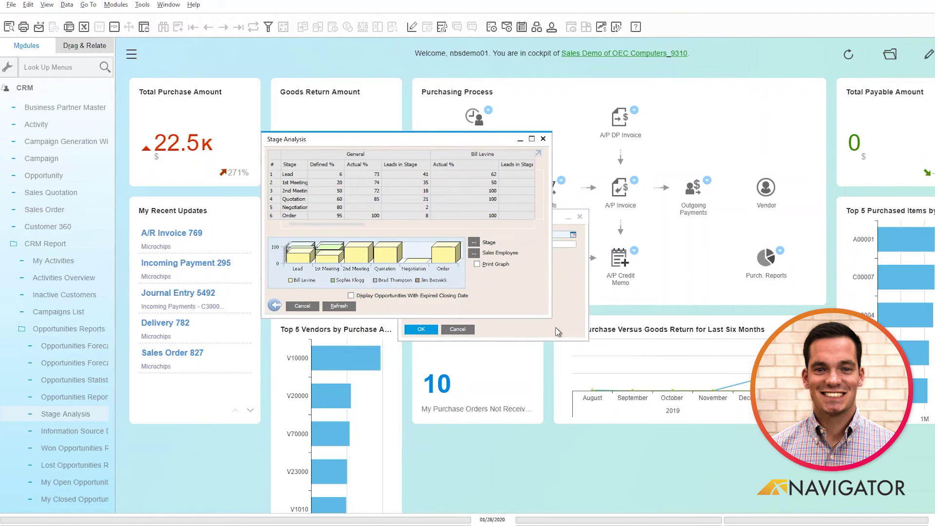
Step: Enlarge the Stage Analysis window, then open the Lead stage's detailed analysis per sales employee and close it
drag(549, 314, 851, 462)
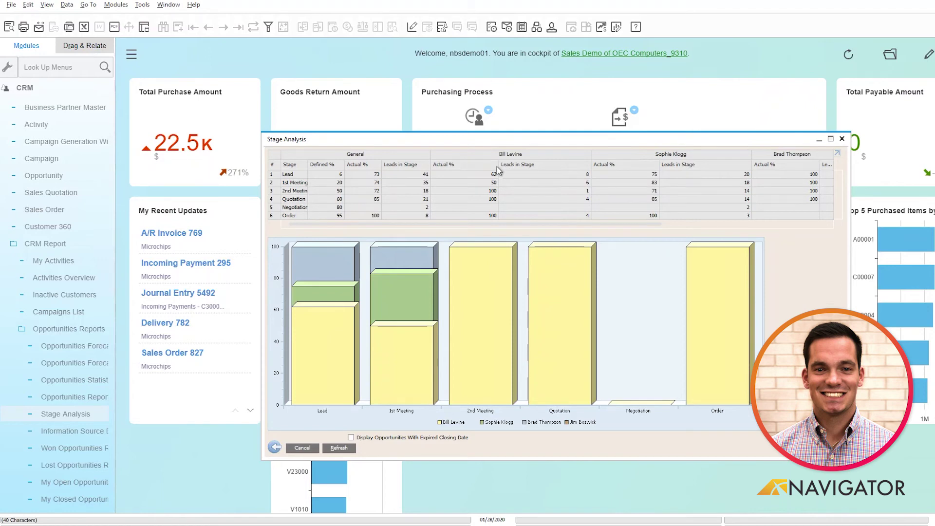
double_click(277, 178)
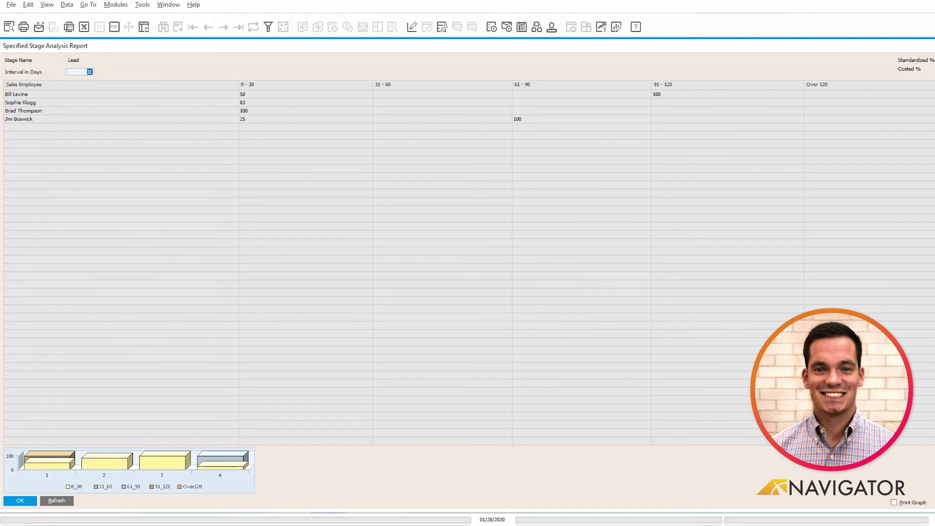
key(Escape)
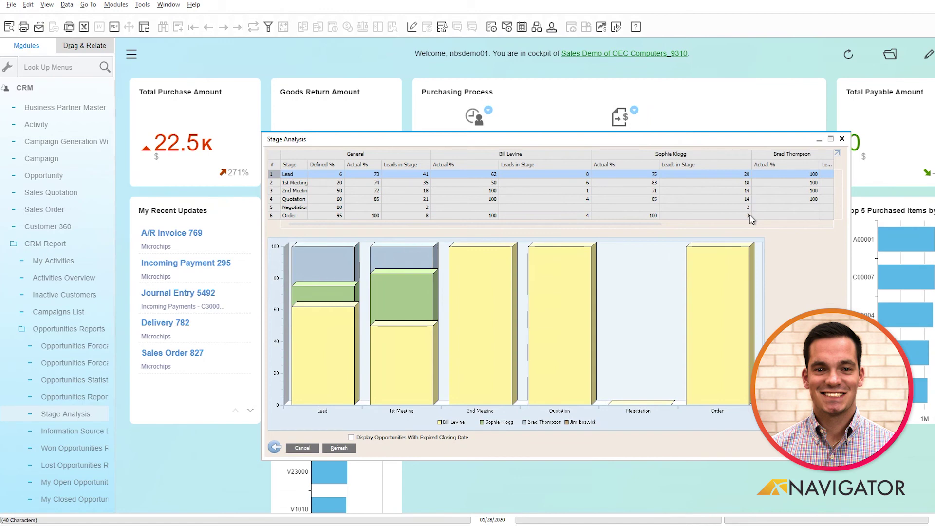
Step: Preview the printable Stage Analysis report and close the preview
click(13, 26)
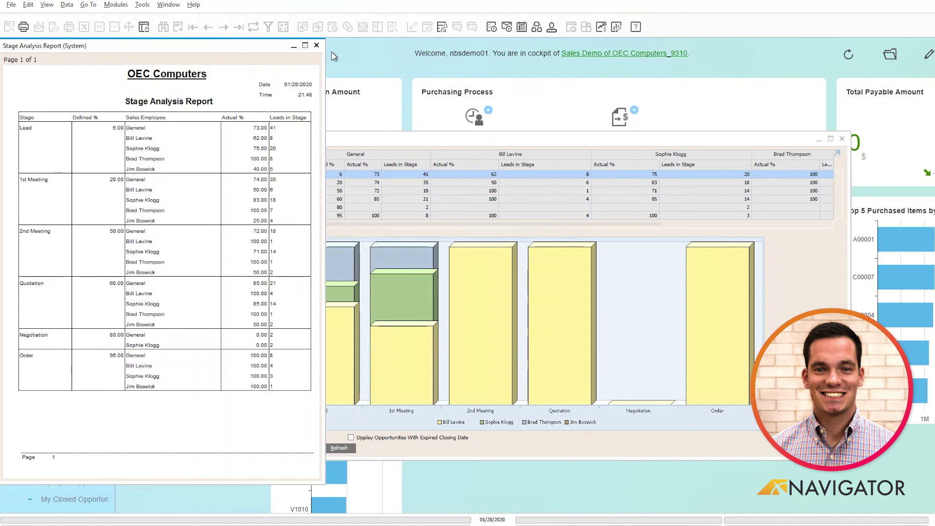
click(316, 46)
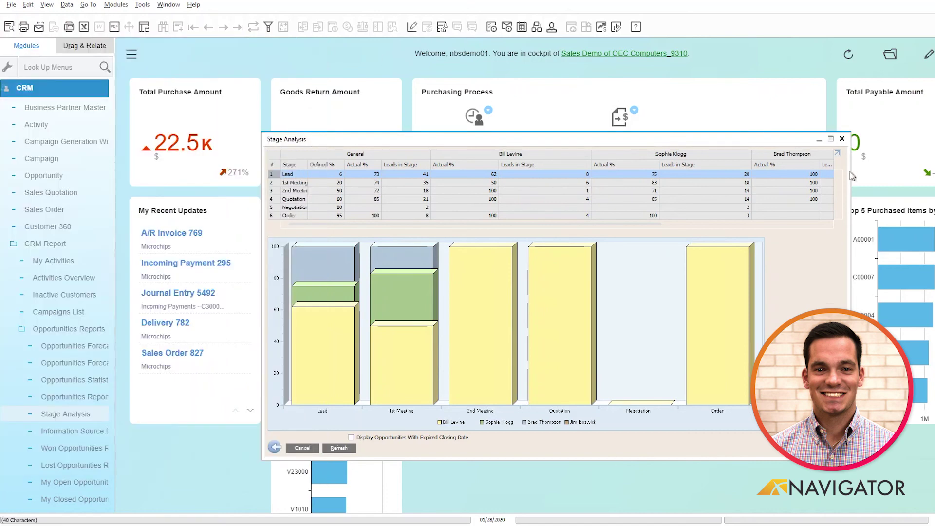
Step: Close the Stage Analysis results and open the Opportunities Pipeline report
click(842, 139)
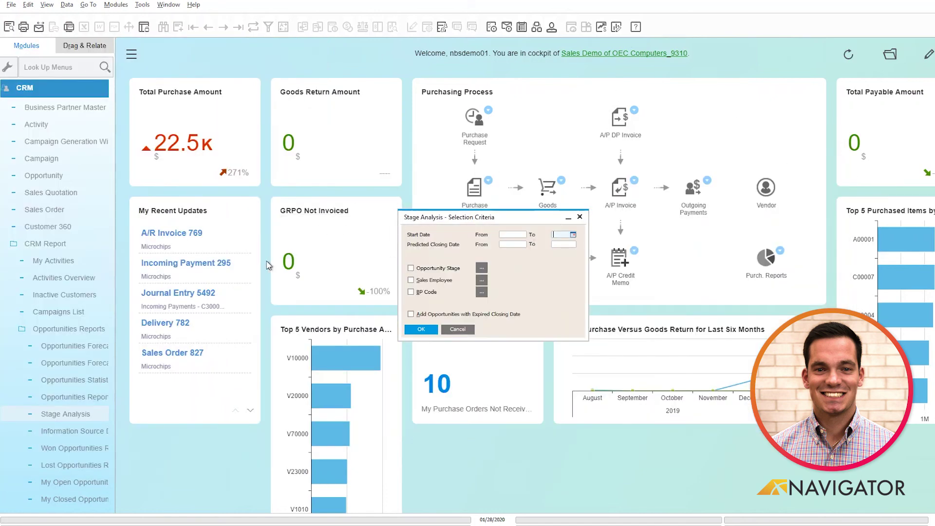
scroll(91, 333, down, 1)
scroll(90, 339, down, 2)
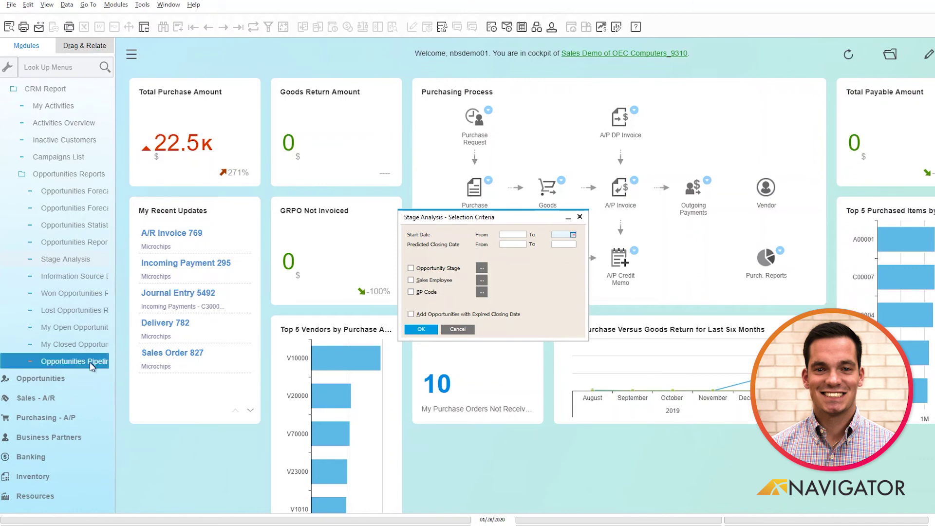
click(91, 367)
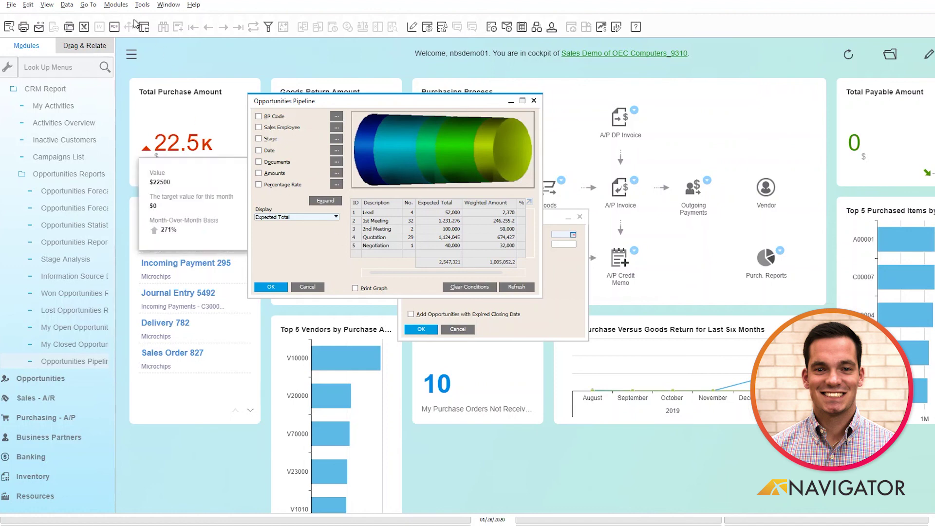
Step: Play the pipeline's Dynamic Opportunity Analysis animation, and close it along with the pipeline report and the Stage Analysis selection criteria
click(92, 6)
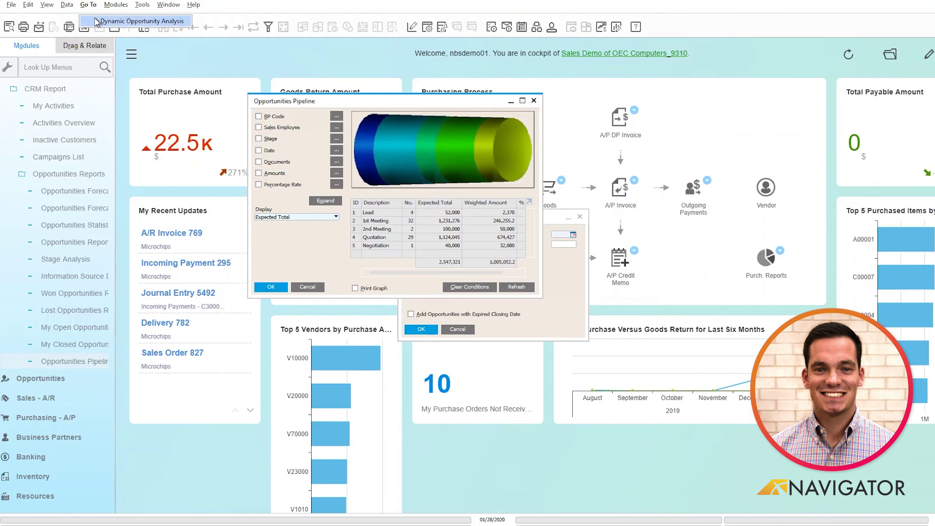
click(97, 22)
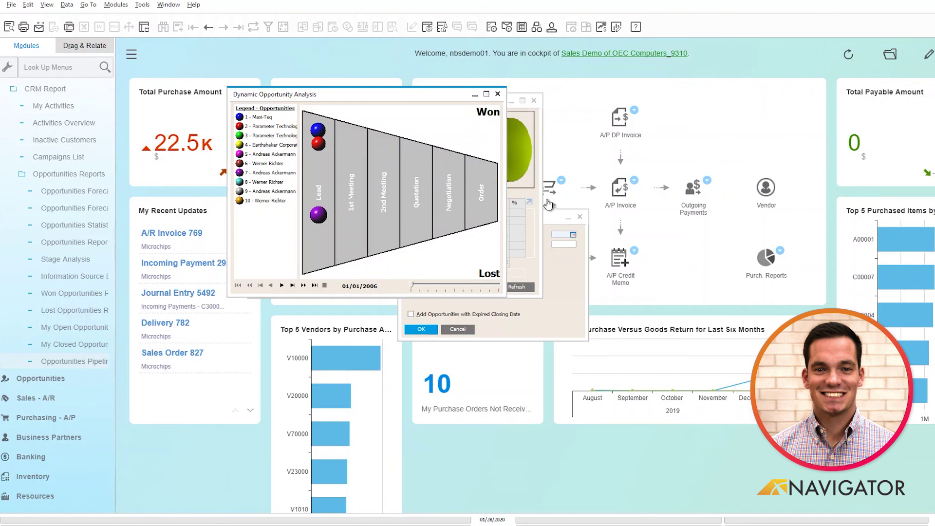
click(281, 286)
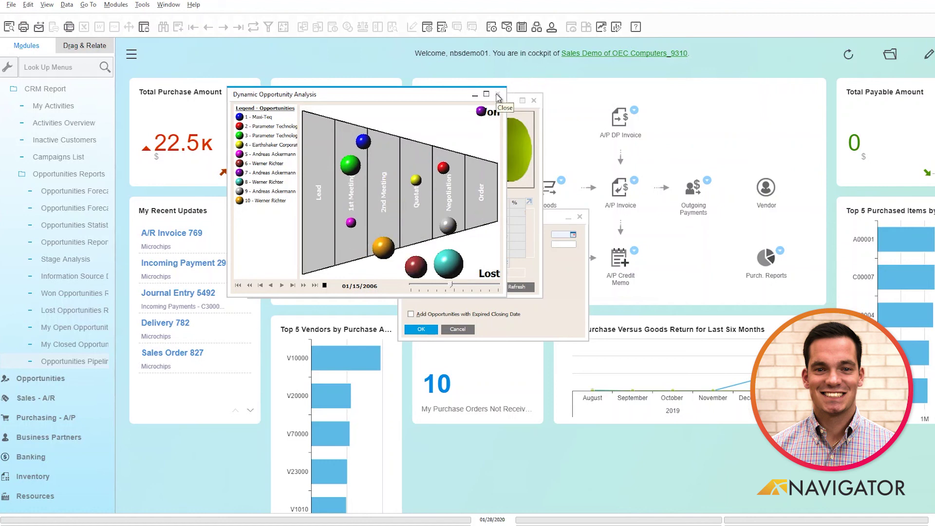
click(498, 95)
click(534, 101)
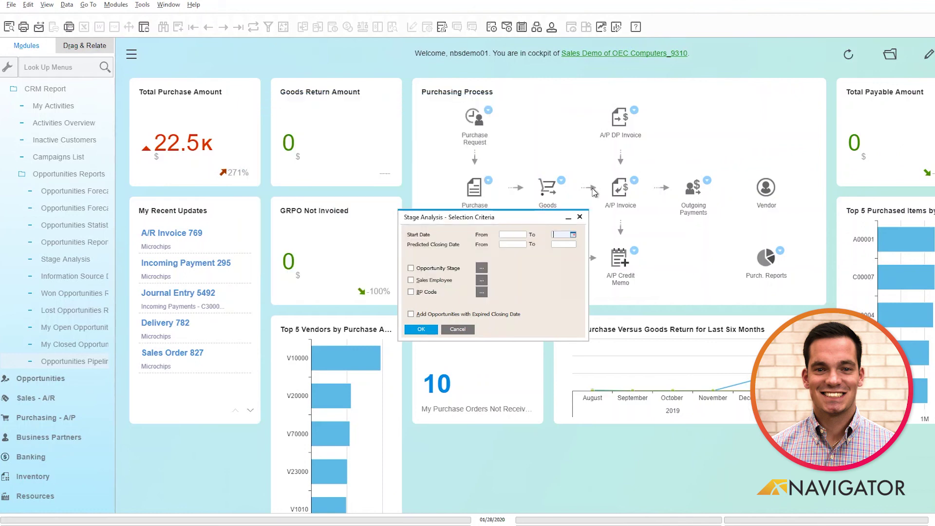
click(580, 217)
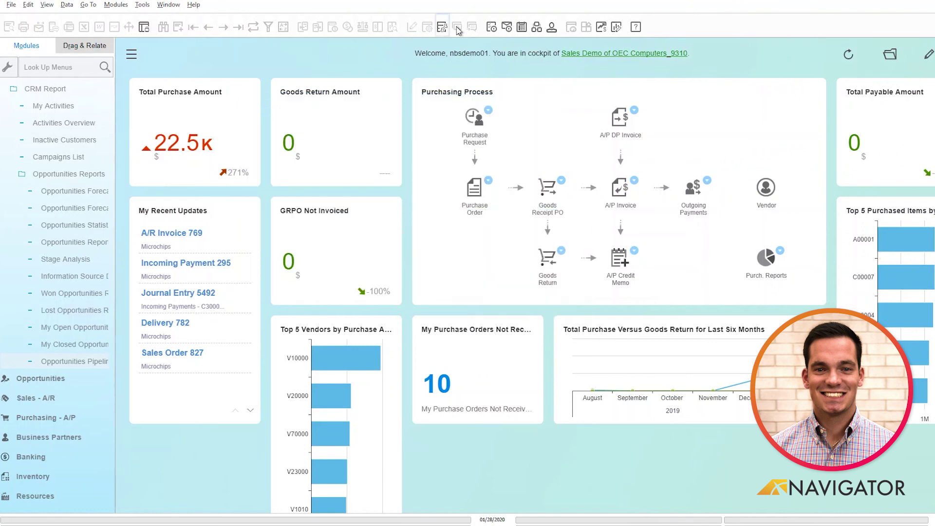